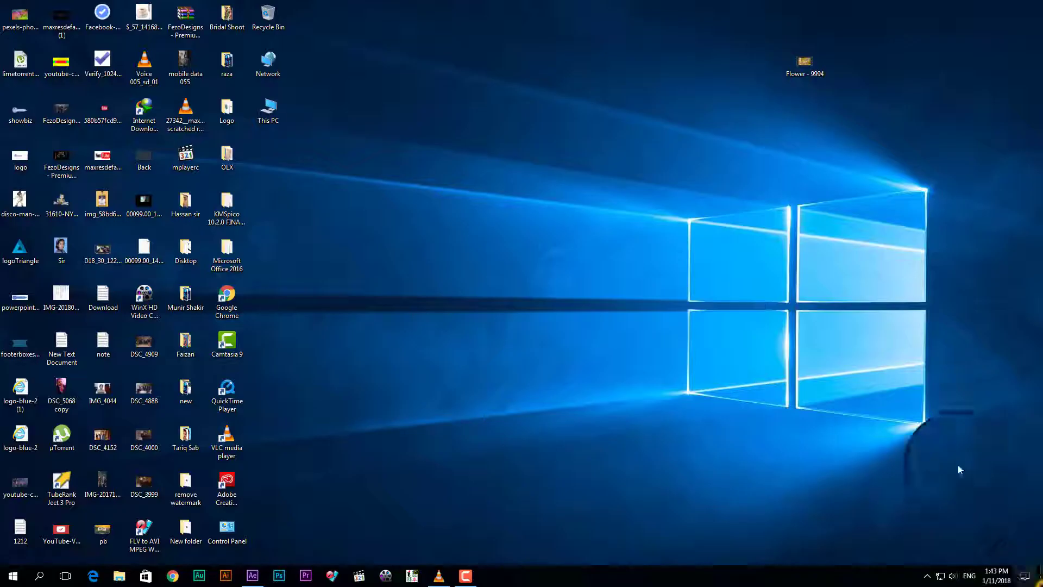
# Step: Import Flower - 9994.mp4 from the desktop into the After Effects Project panel
pyautogui.click(804, 64)
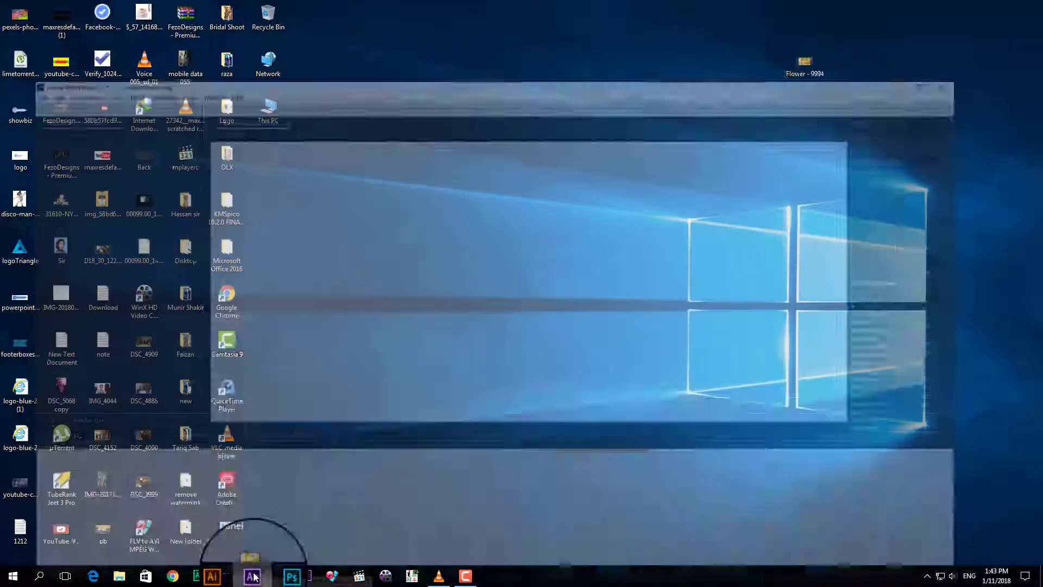
pyautogui.moveTo(421, 565); pyautogui.dragTo(67, 255)
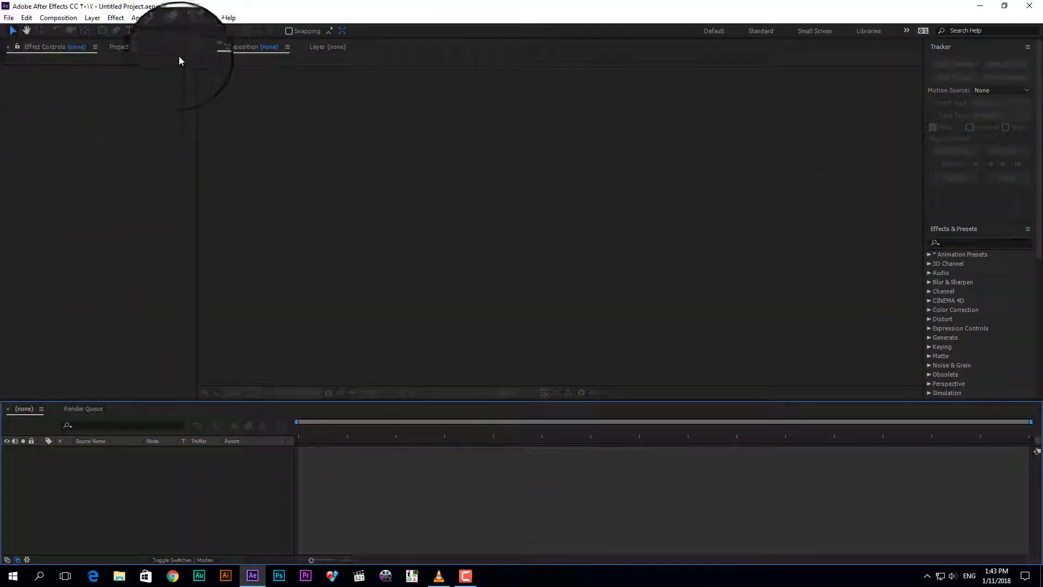
pyautogui.click(119, 47)
pyautogui.press('super+d')
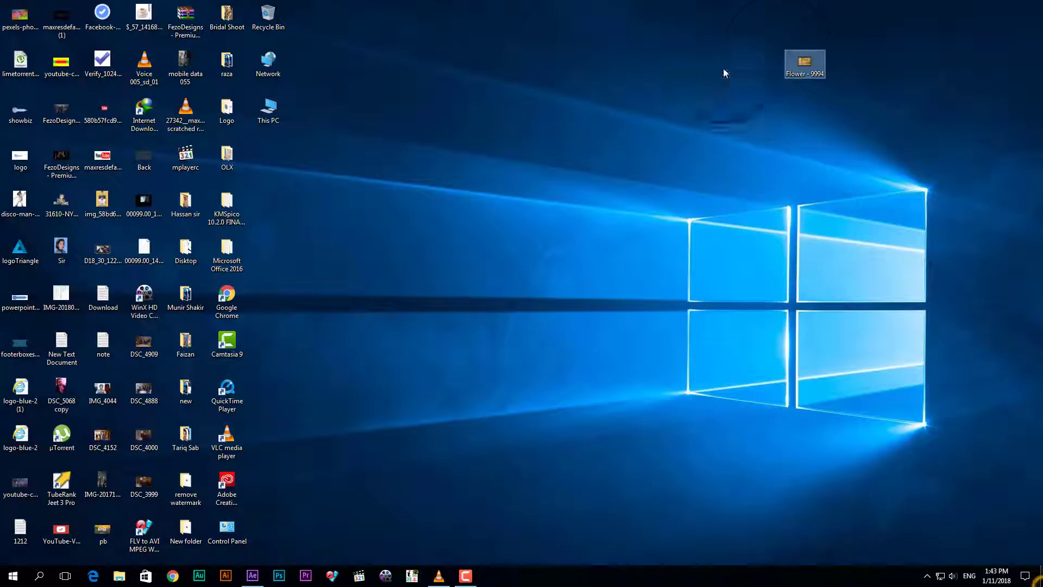
pyautogui.moveTo(804, 64)
pyautogui.mouseDown()
pyautogui.moveTo(254, 578)
pyautogui.moveTo(140, 67)
pyautogui.mouseUp()
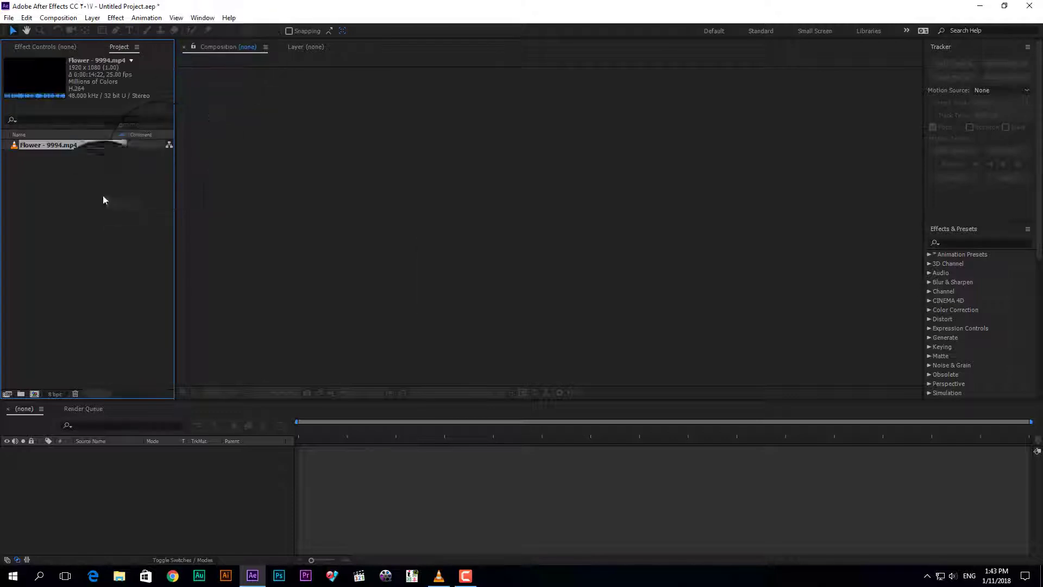
# Step: Create a Flower - 9994 composition from the clip and add Adjustment Layer 1 above it
pyautogui.moveTo(34, 395); pyautogui.dragTo(33, 396)
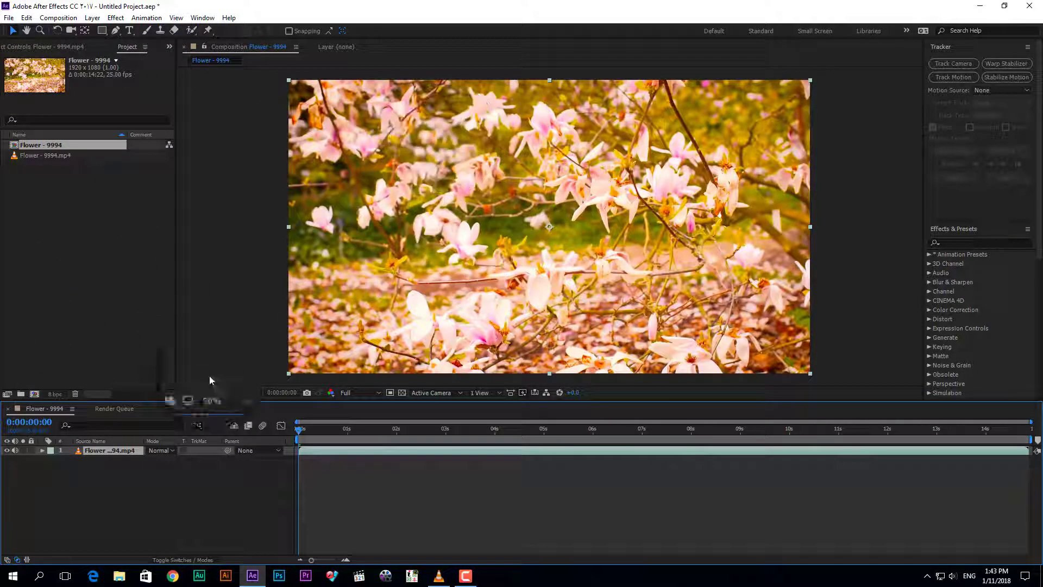
pyautogui.rightClick(114, 451)
pyautogui.click(106, 489)
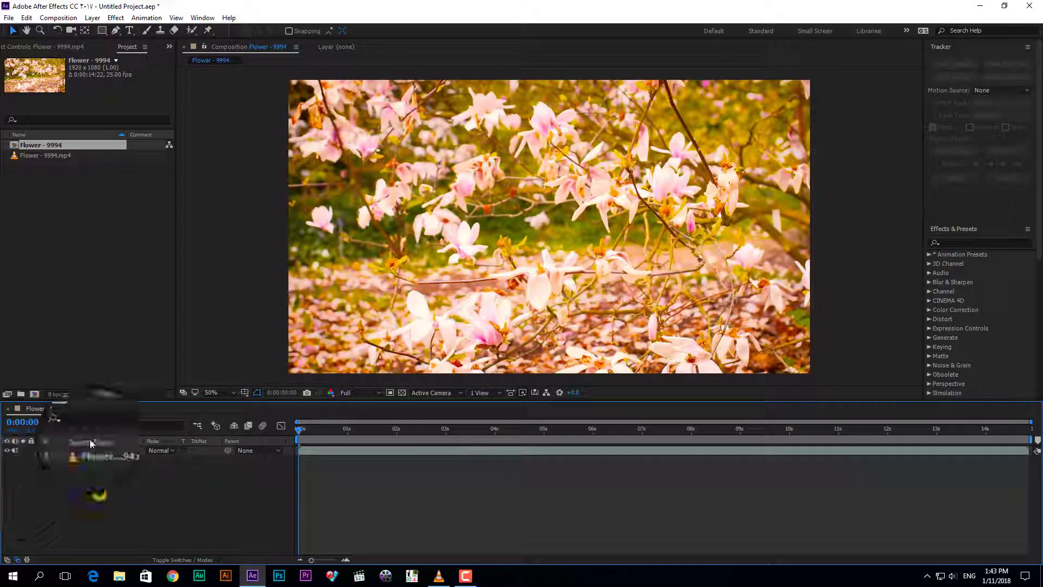
pyautogui.rightClick(111, 481)
pyautogui.moveTo(163, 361)
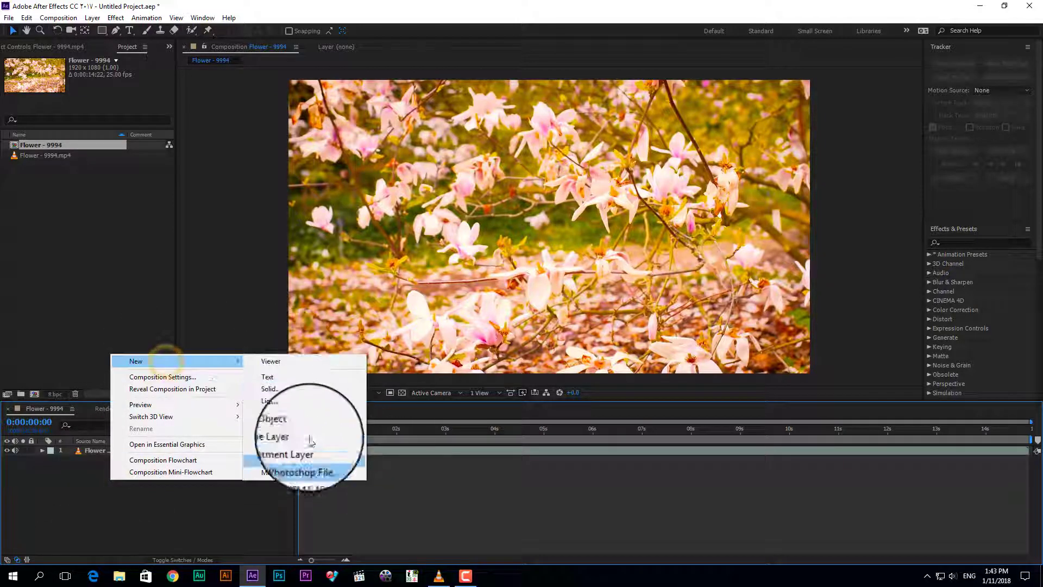
pyautogui.click(283, 448)
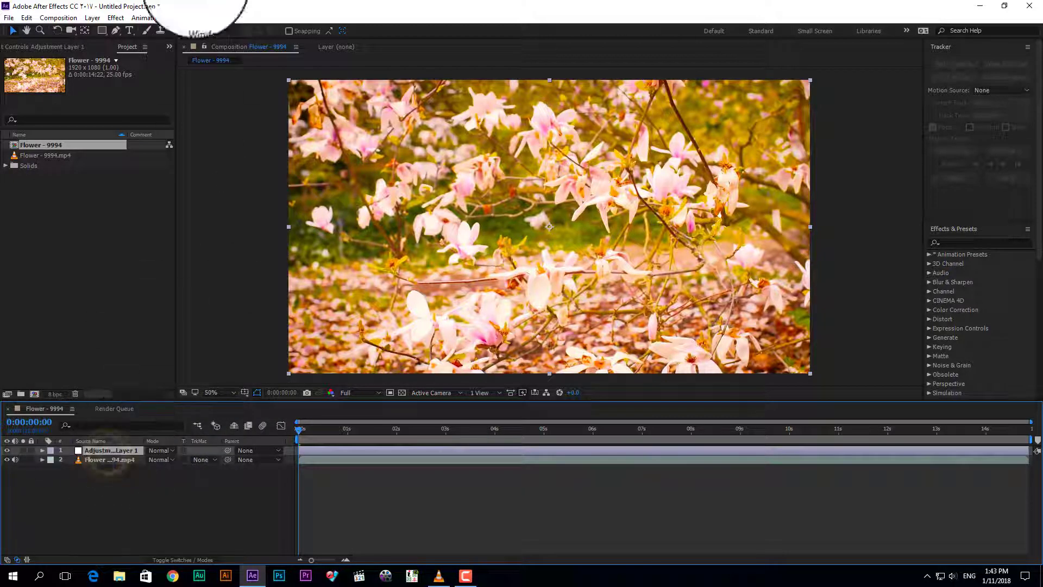
# Step: Apply Effect > Color Correction > Curves to Adjustment Layer 1
pyautogui.click(104, 21)
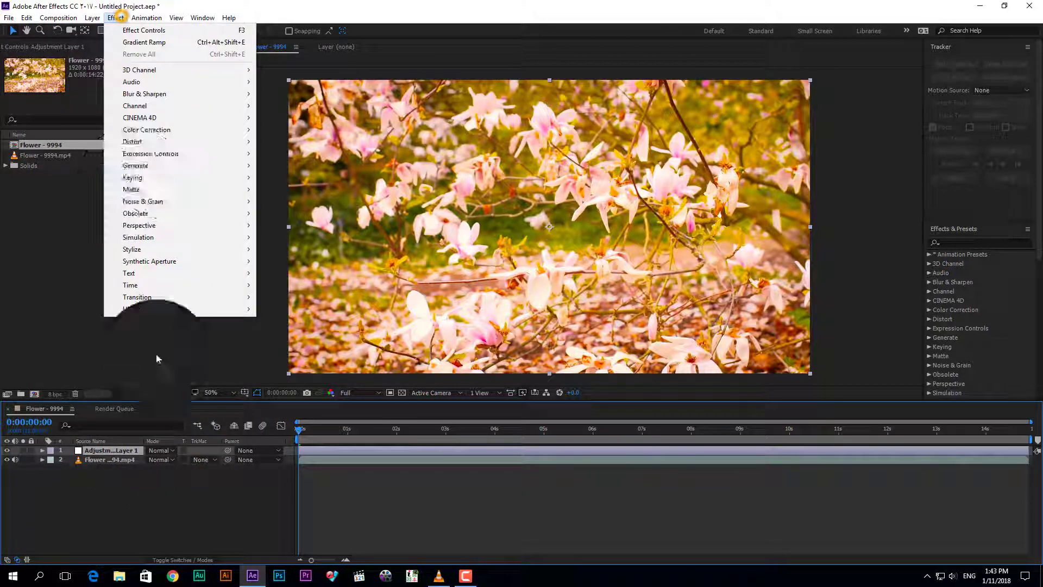
pyautogui.moveTo(181, 136)
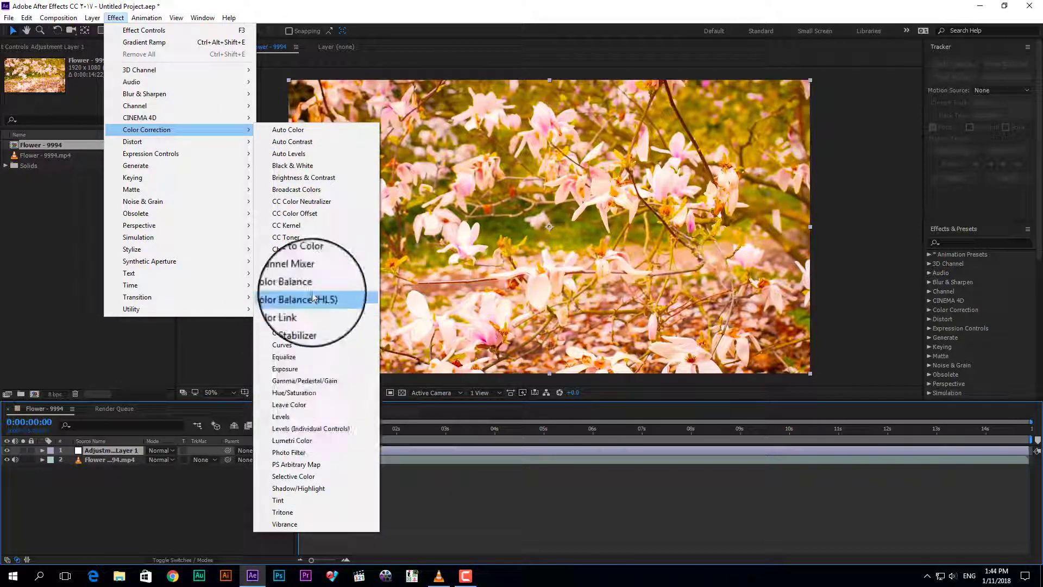
pyautogui.click(319, 348)
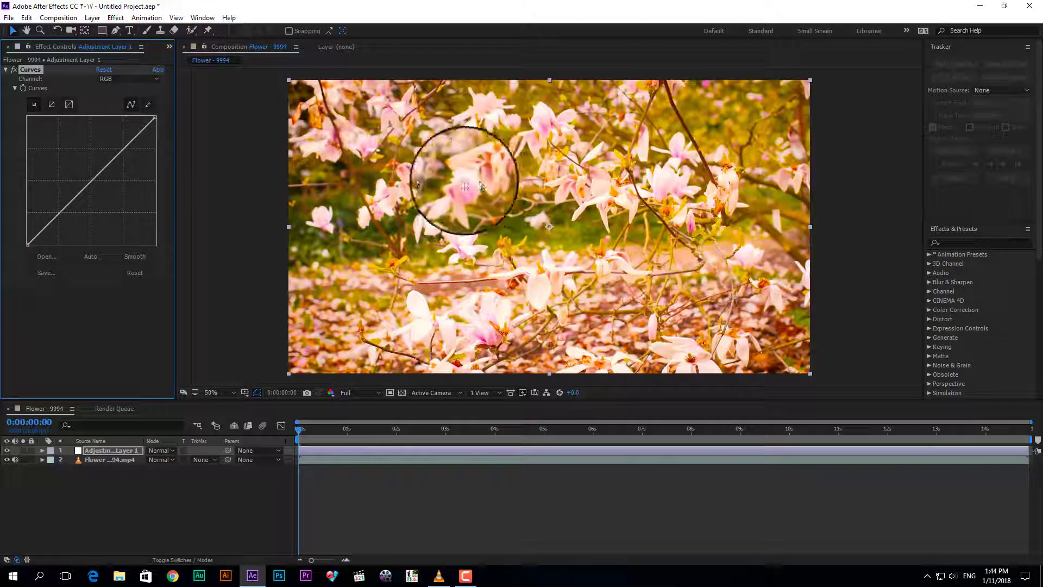
# Step: Bend the RGB curve into an S-shape, raising highlights and lowering shadows, then select the Red channel
pyautogui.click(141, 79)
pyautogui.click(114, 90)
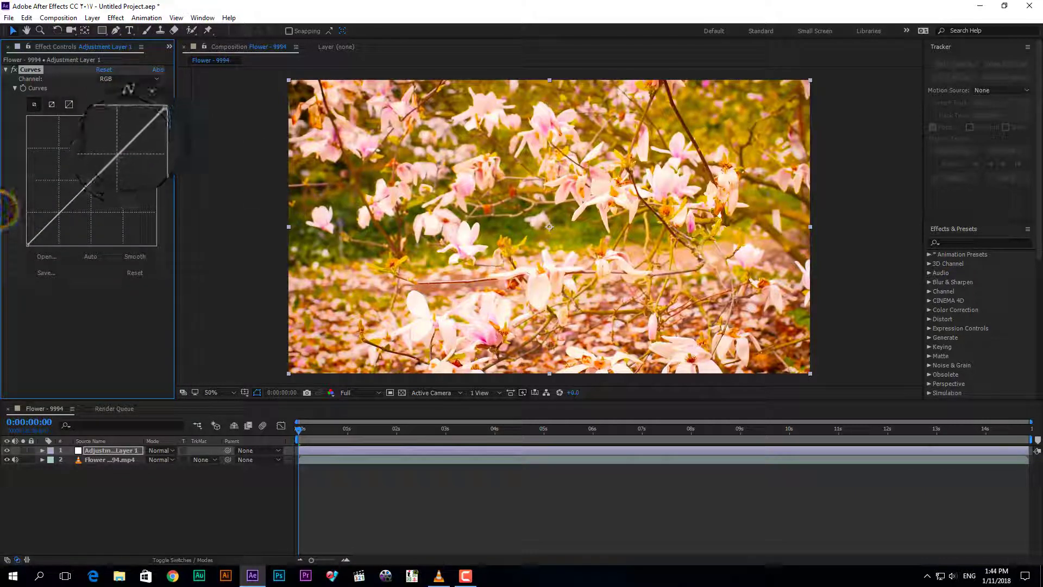
pyautogui.moveTo(136, 131); pyautogui.dragTo(134, 128)
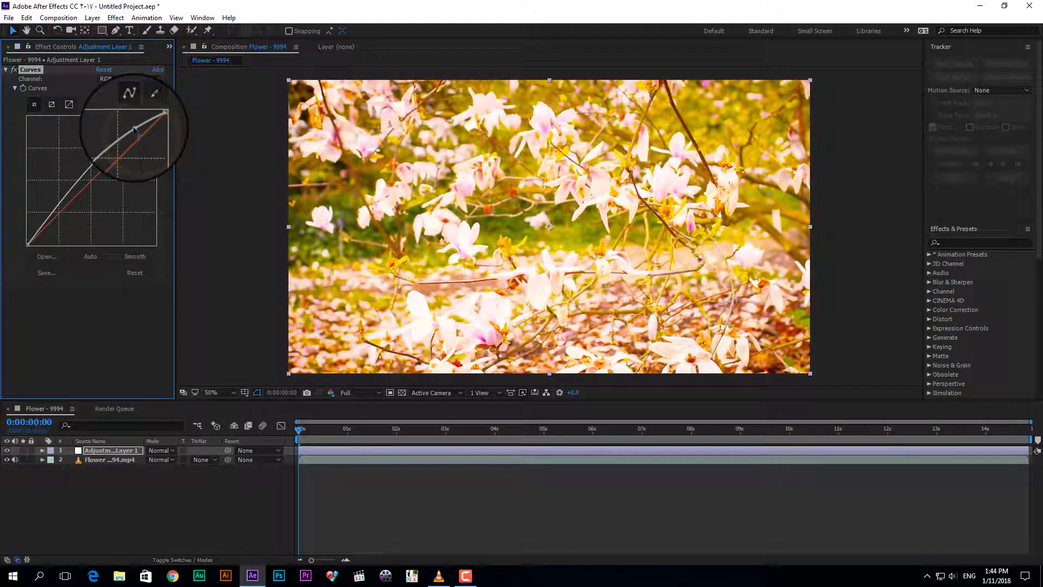
pyautogui.moveTo(61, 201); pyautogui.dragTo(71, 213)
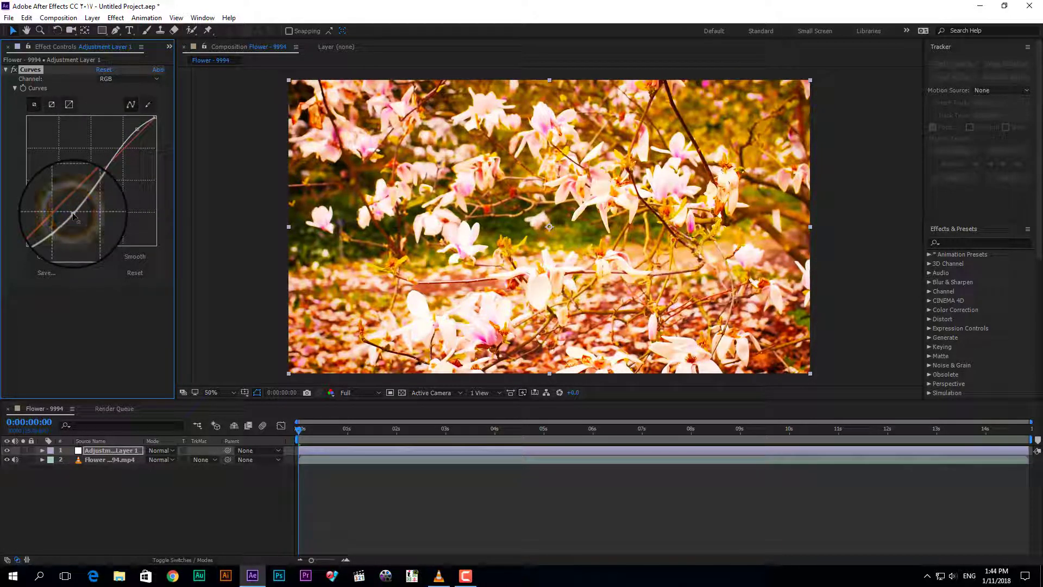
pyautogui.click(127, 79)
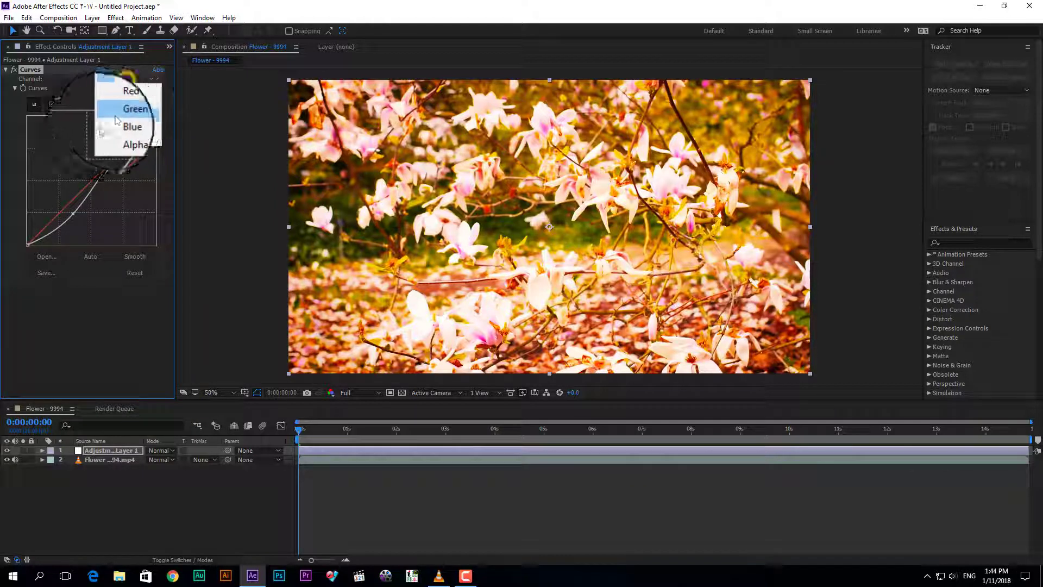
pyautogui.click(142, 101)
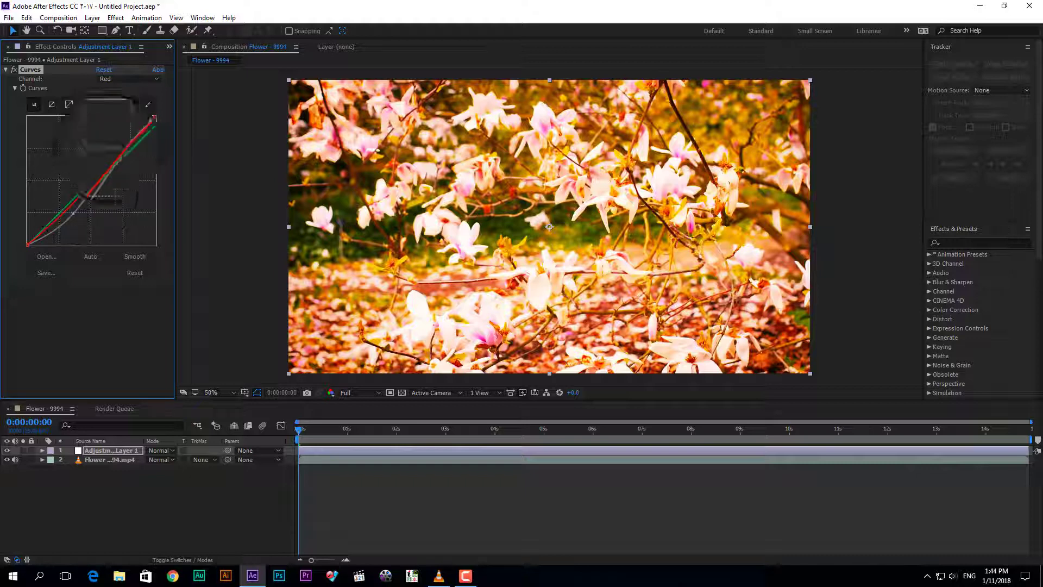
# Step: Pull the top of the Green channel curve down to tint the flower footage pink
pyautogui.click(134, 82)
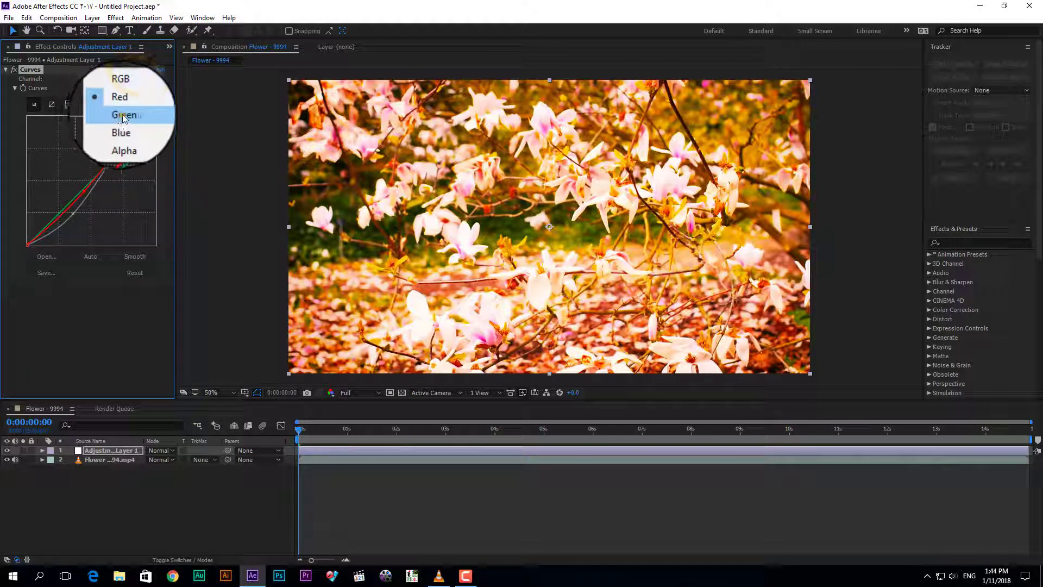
pyautogui.click(124, 117)
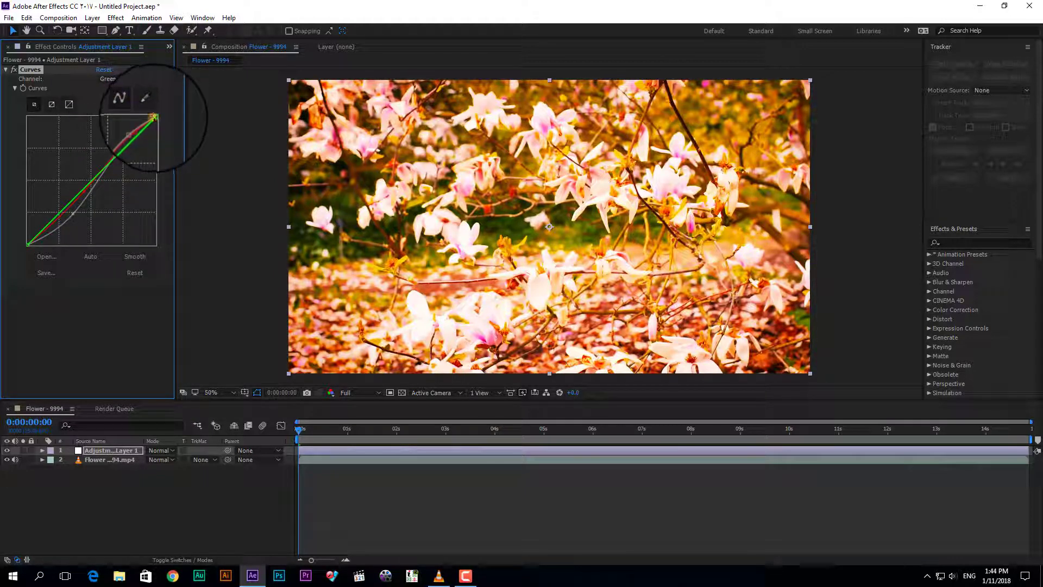
pyautogui.moveTo(154, 117); pyautogui.dragTo(155, 131)
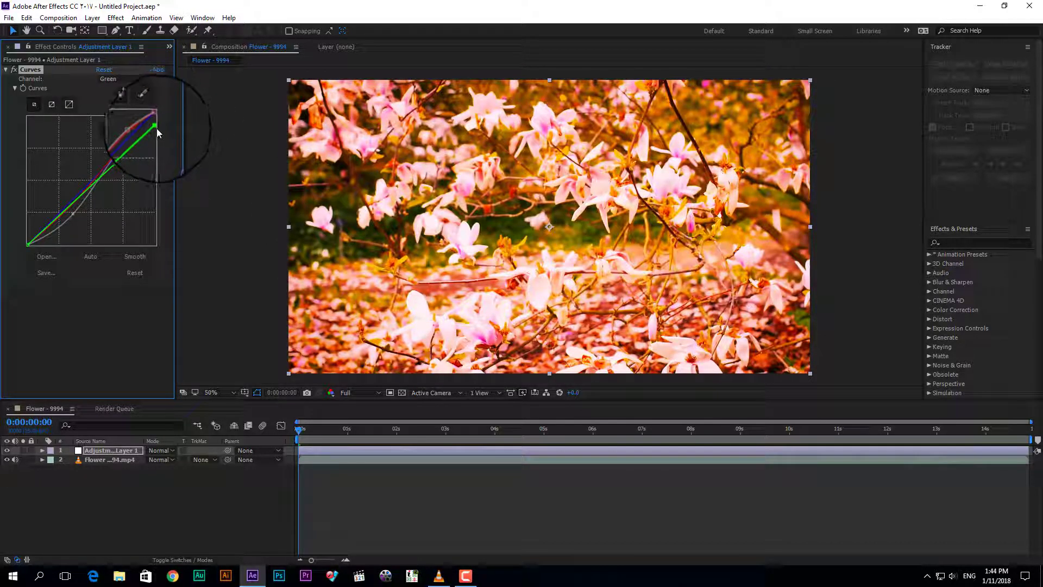
pyautogui.moveTo(156, 127)
pyautogui.mouseDown()
pyautogui.moveTo(161, 142)
pyautogui.moveTo(161, 129)
pyautogui.mouseUp()
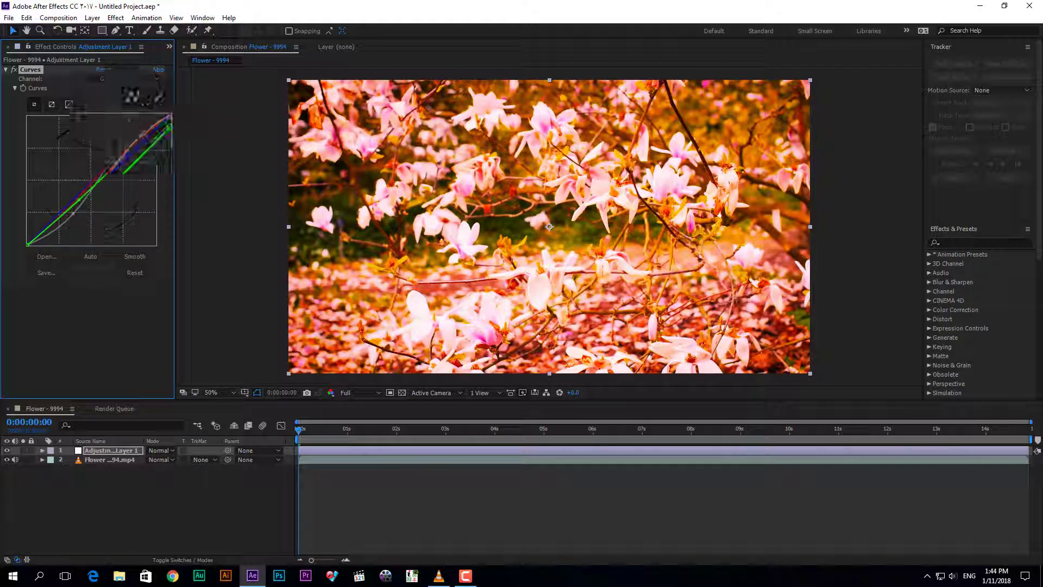
# Step: Reshape the upper part of the Blue channel curve, pushing the blossoms toward purplish pink
pyautogui.click(128, 79)
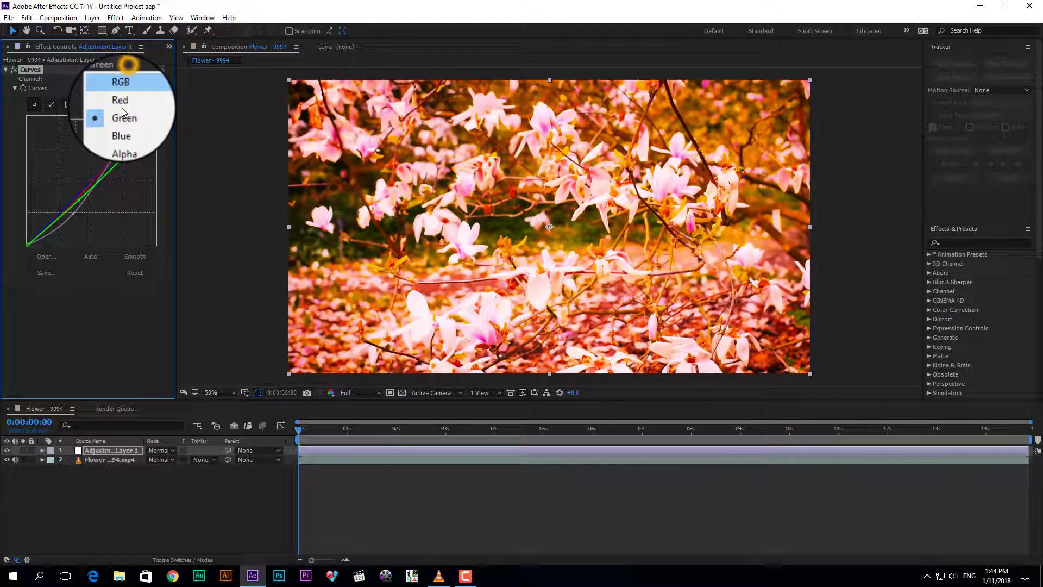
pyautogui.click(135, 131)
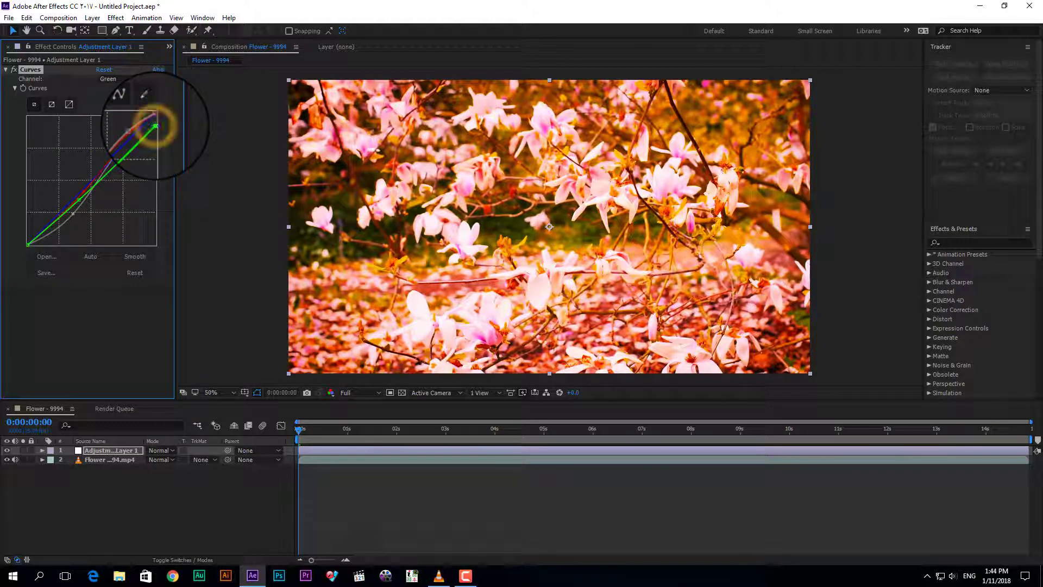
pyautogui.click(108, 79)
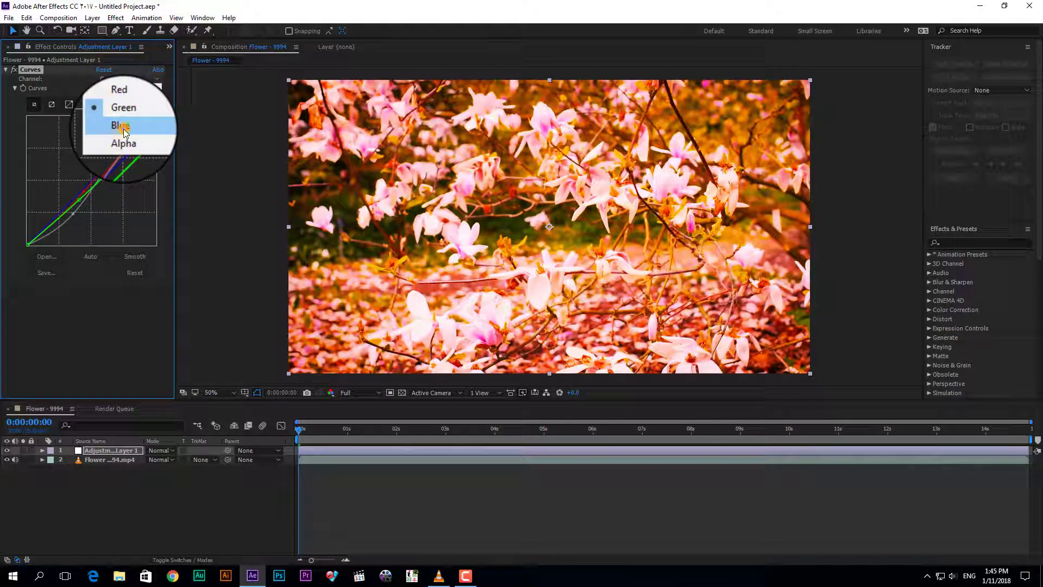
pyautogui.click(123, 127)
pyautogui.moveTo(156, 117); pyautogui.dragTo(148, 115)
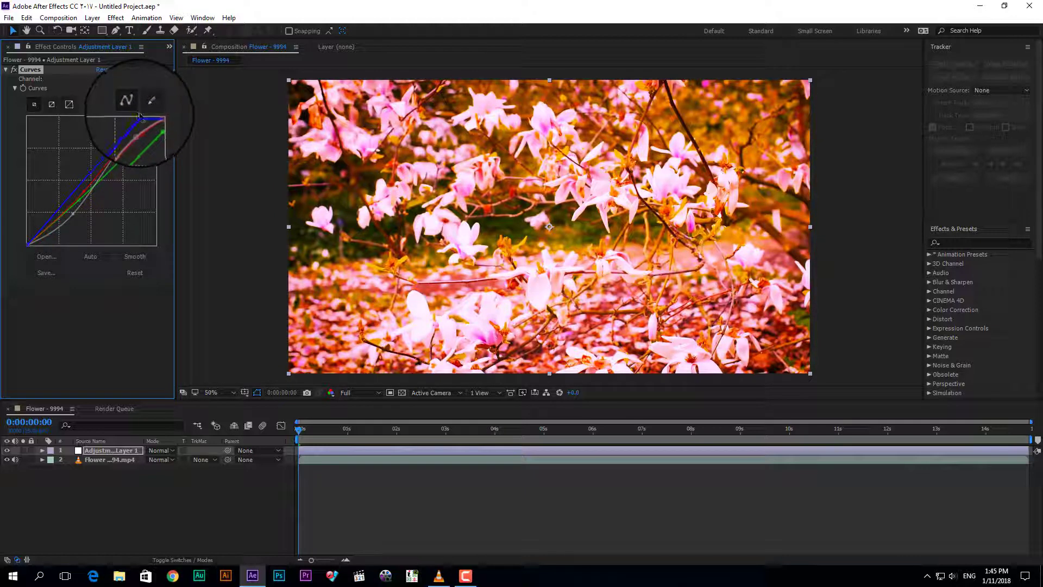
pyautogui.moveTo(142, 117); pyautogui.dragTo(171, 124)
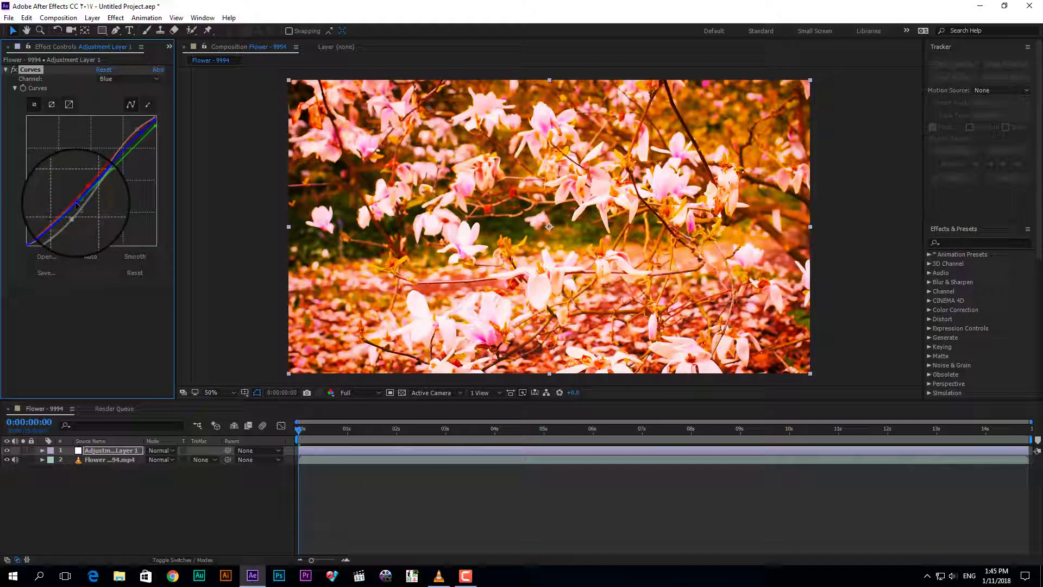
pyautogui.click(127, 87)
# Step: Add Color Correction > CC Color Offset to Adjustment Layer 1, below Curves
pyautogui.click(125, 92)
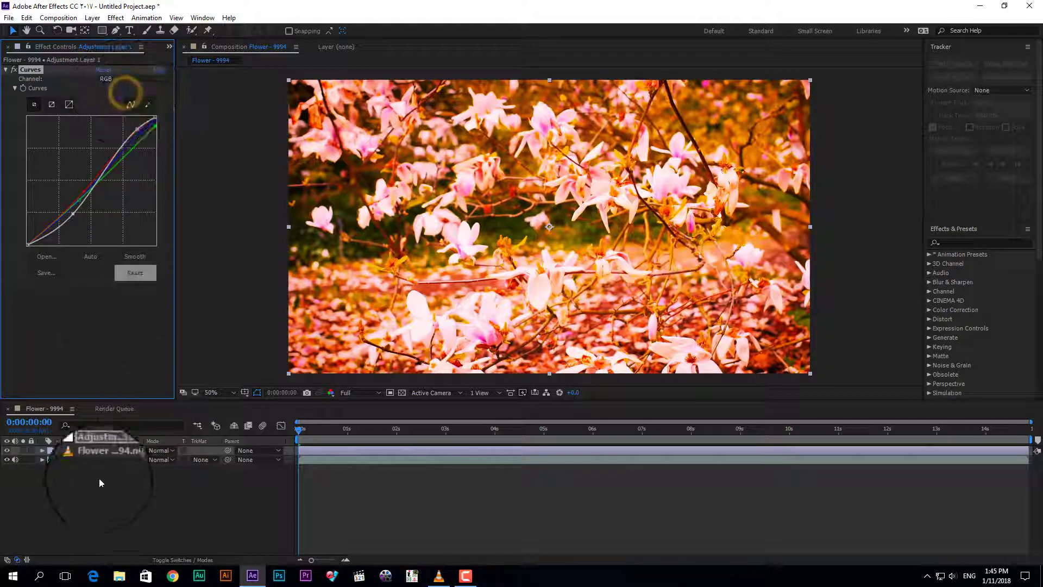
pyautogui.click(88, 497)
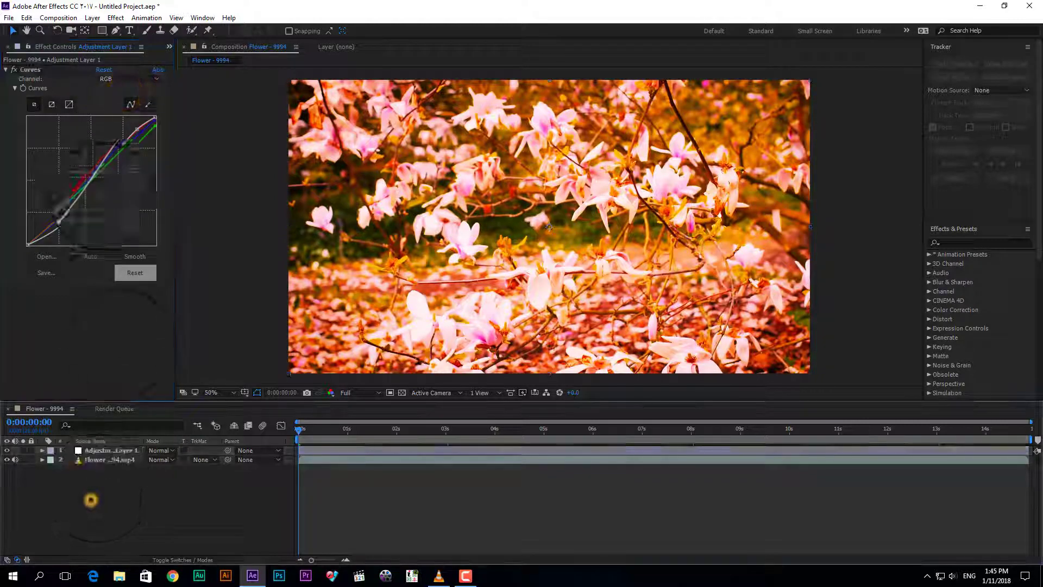
pyautogui.click(30, 70)
pyautogui.click(114, 19)
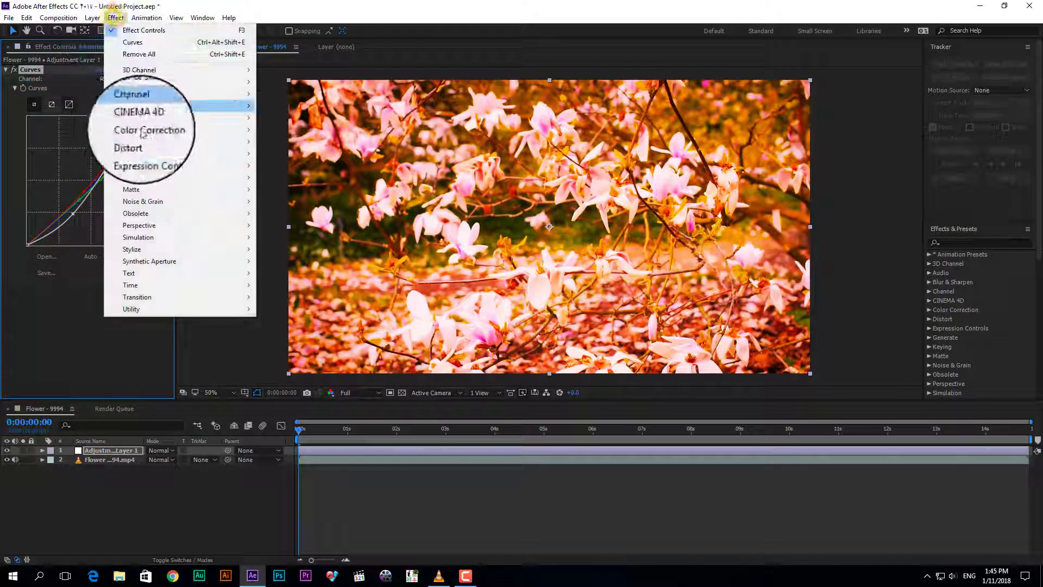
pyautogui.moveTo(140, 171)
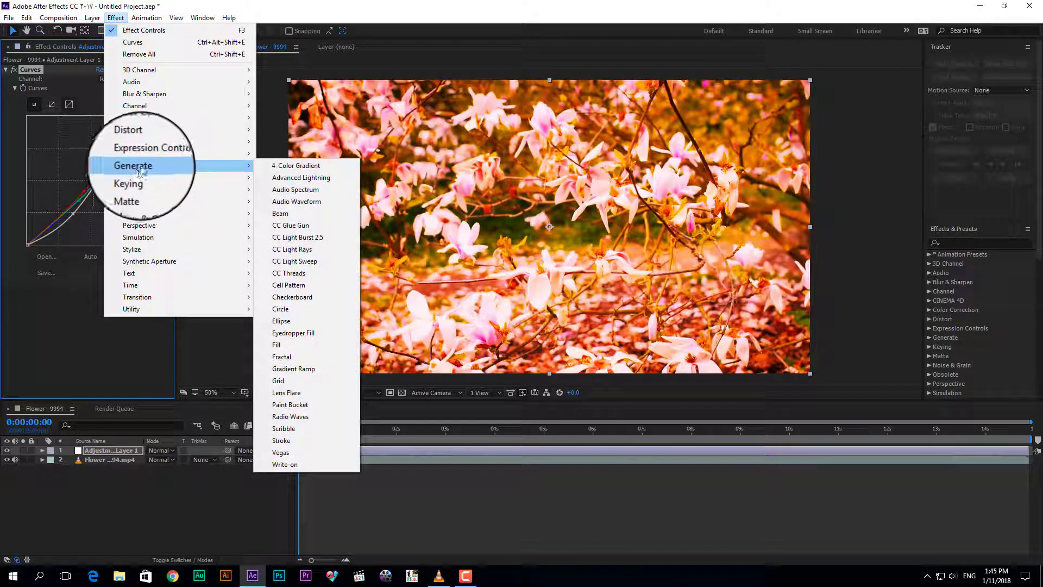
pyautogui.moveTo(152, 132)
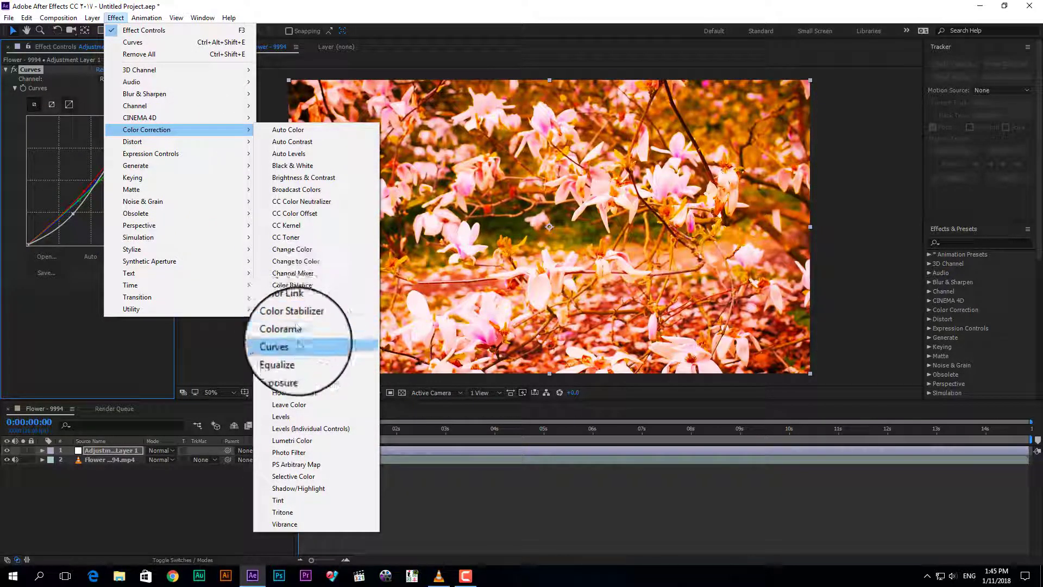
pyautogui.click(339, 218)
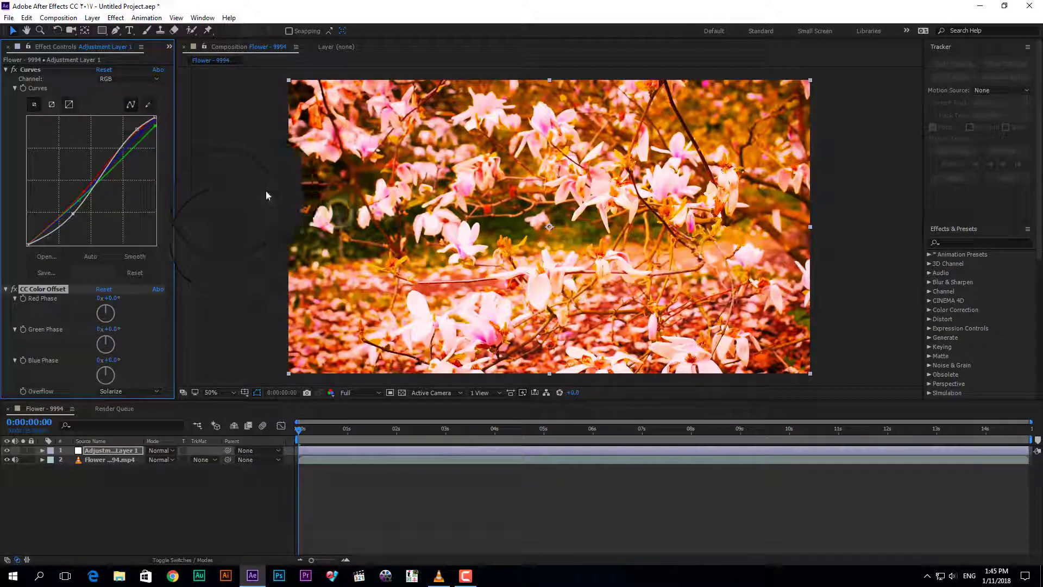
# Step: Move CC Color Offset above Curves and set its Red Phase to 10°
pyautogui.click(30, 288)
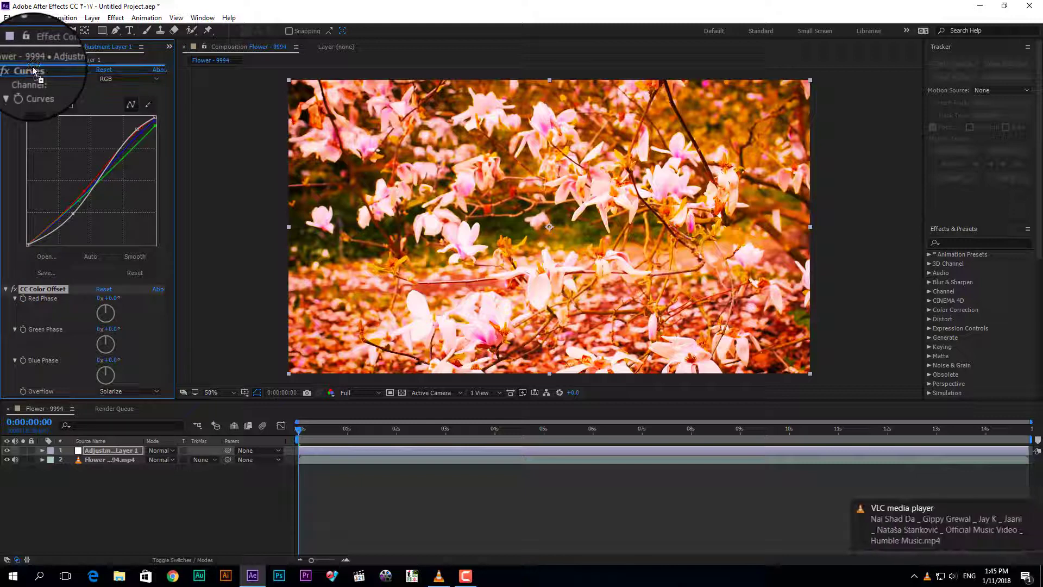
pyautogui.moveTo(33, 65); pyautogui.dragTo(34, 61)
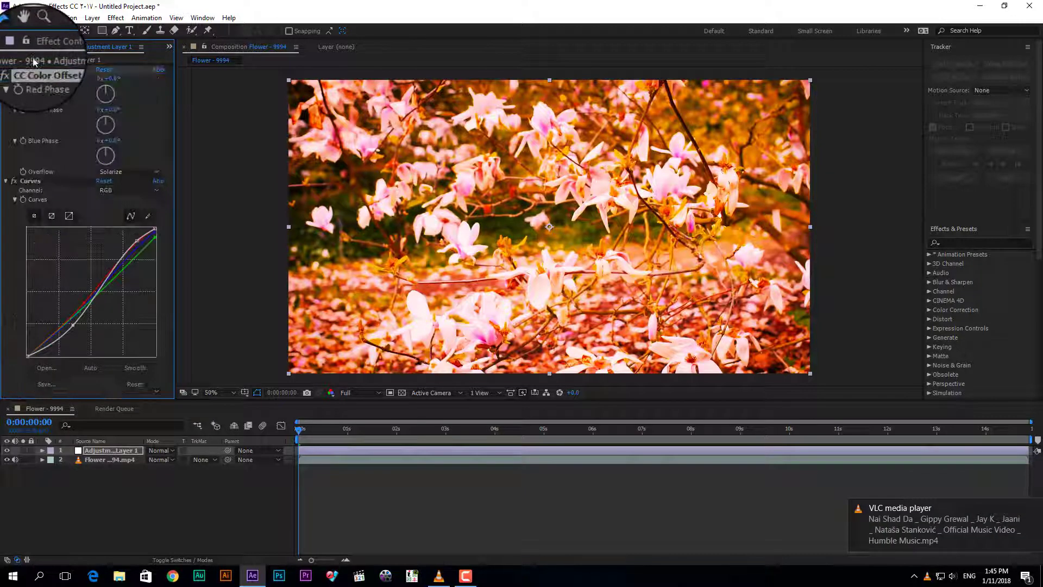
pyautogui.click(112, 79)
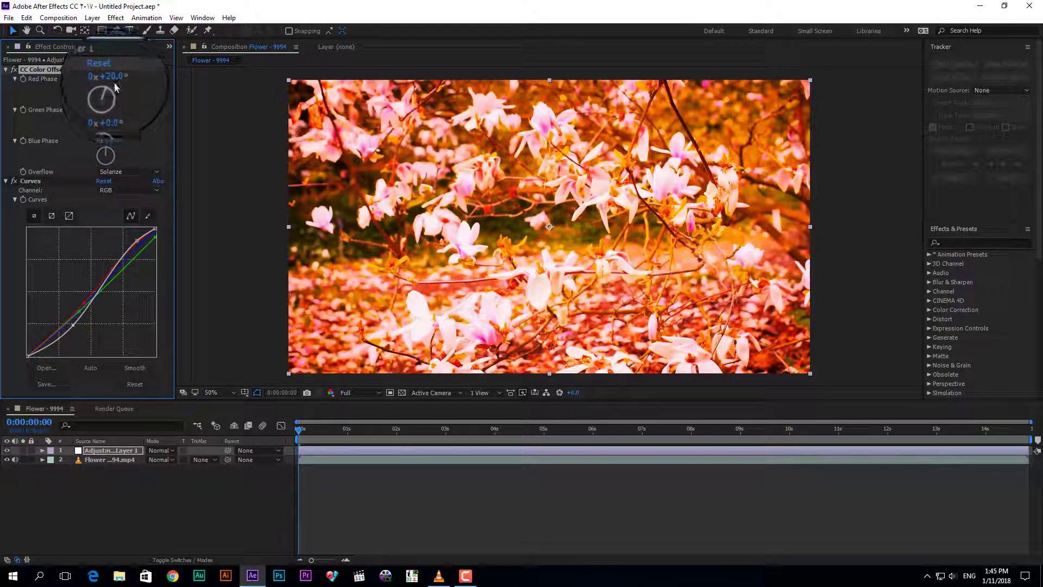
pyautogui.write('10')
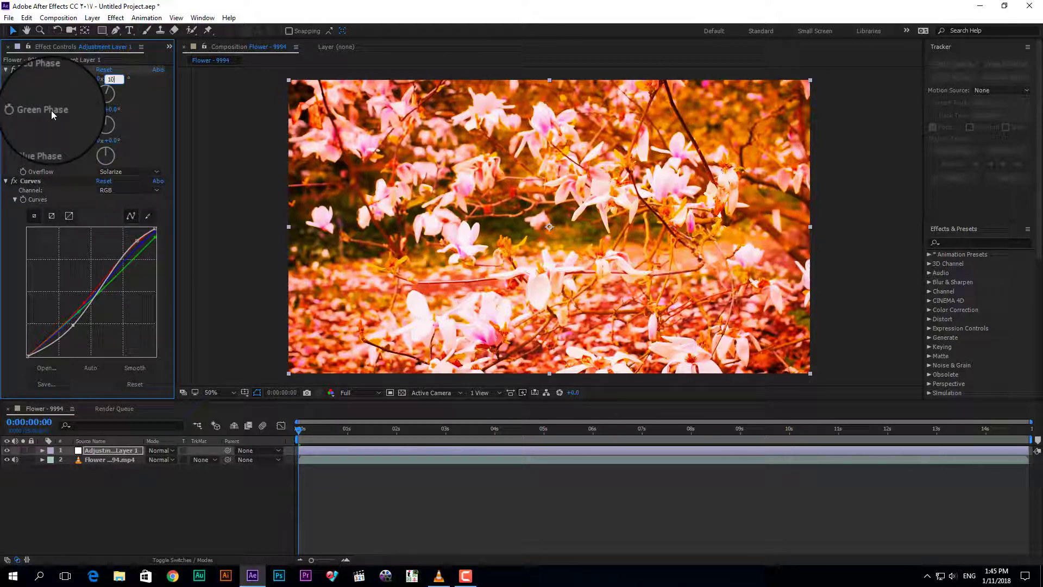
pyautogui.press('Return')
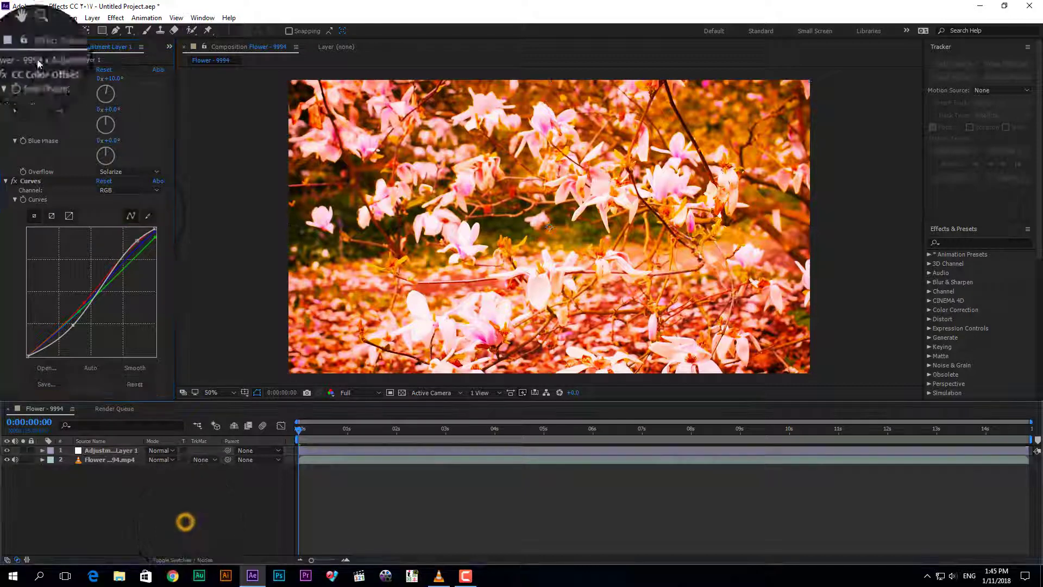
# Step: Try the Wrap and Polarize Overflow modes, then settle on Solarize
pyautogui.click(135, 174)
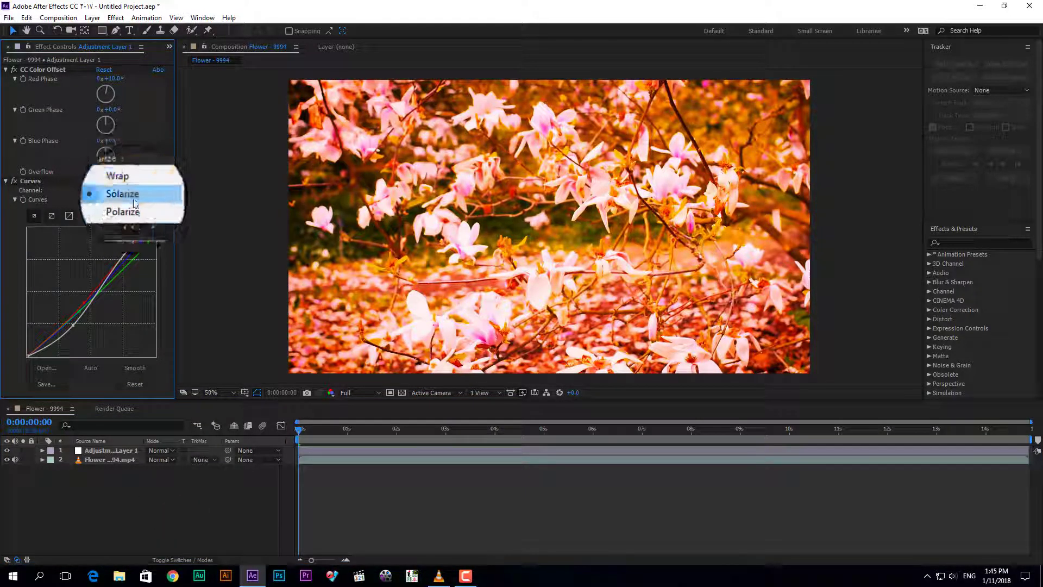
pyautogui.click(141, 186)
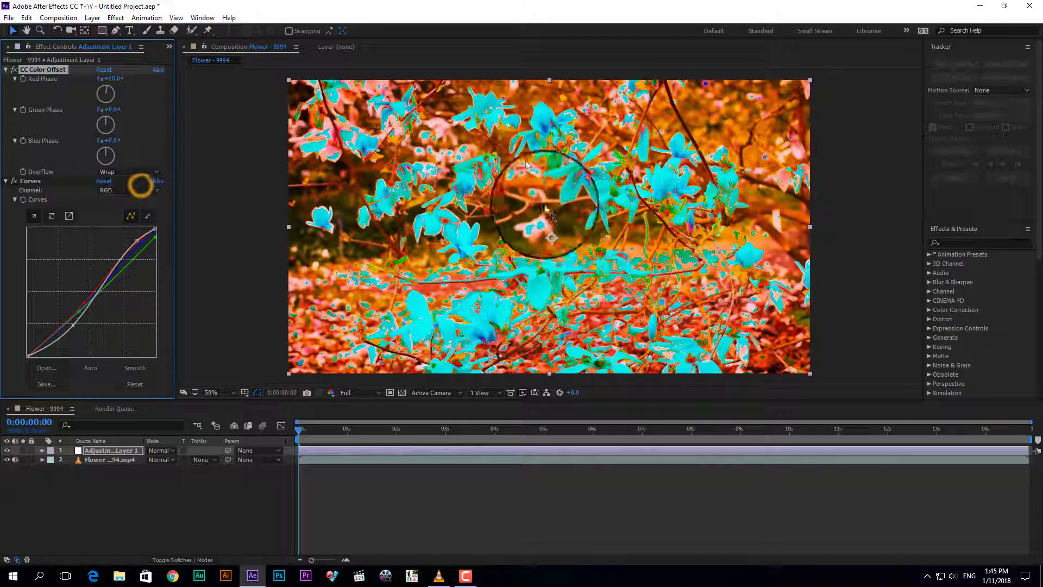
pyautogui.click(141, 171)
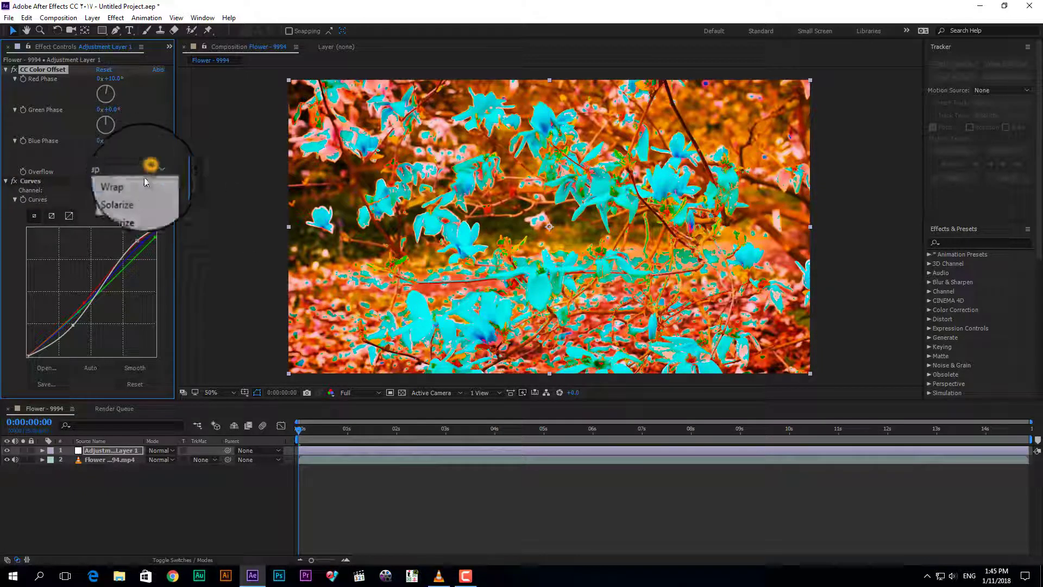
pyautogui.click(122, 206)
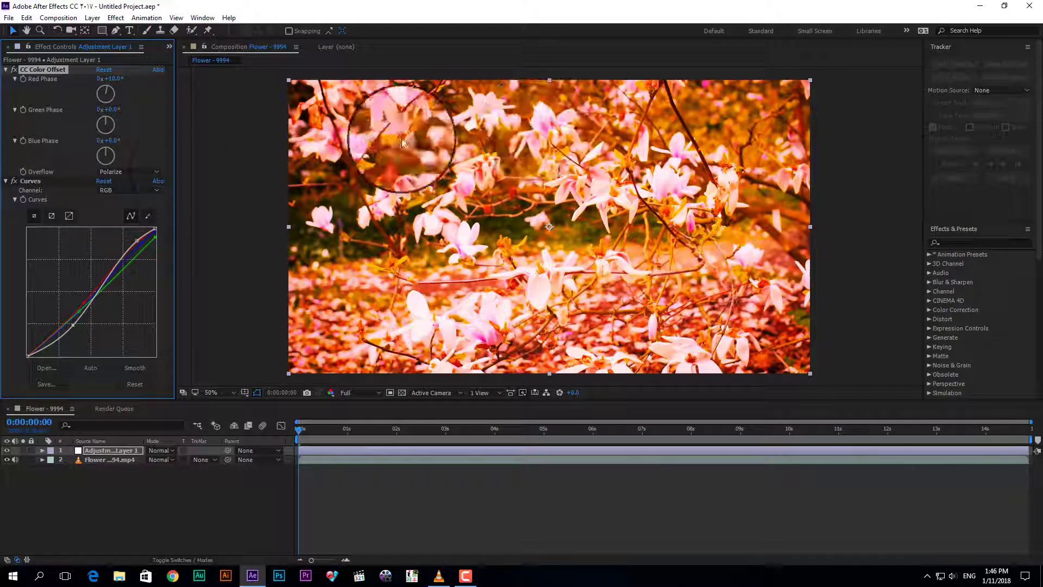
pyautogui.click(145, 173)
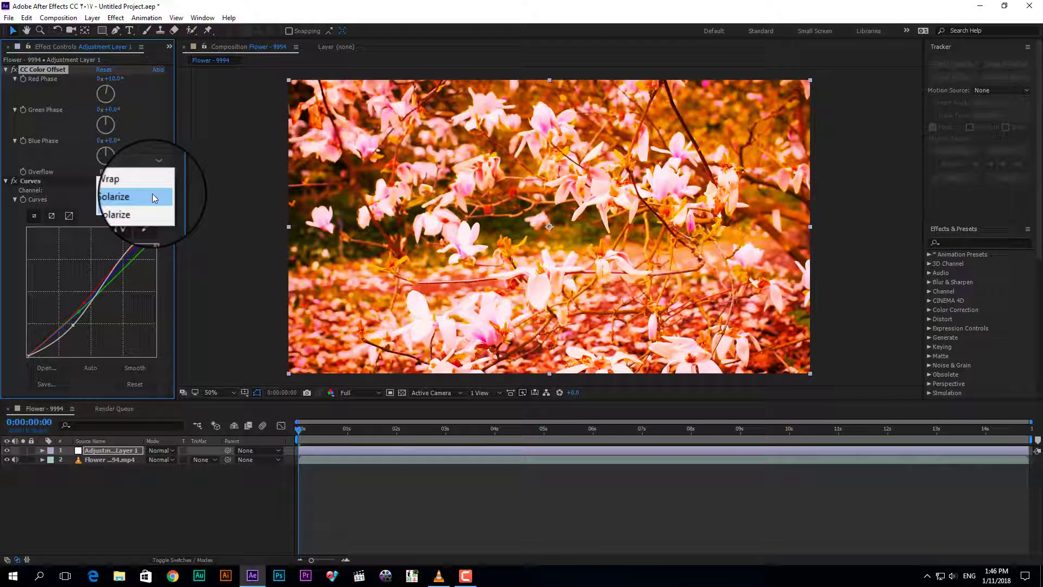
pyautogui.click(146, 193)
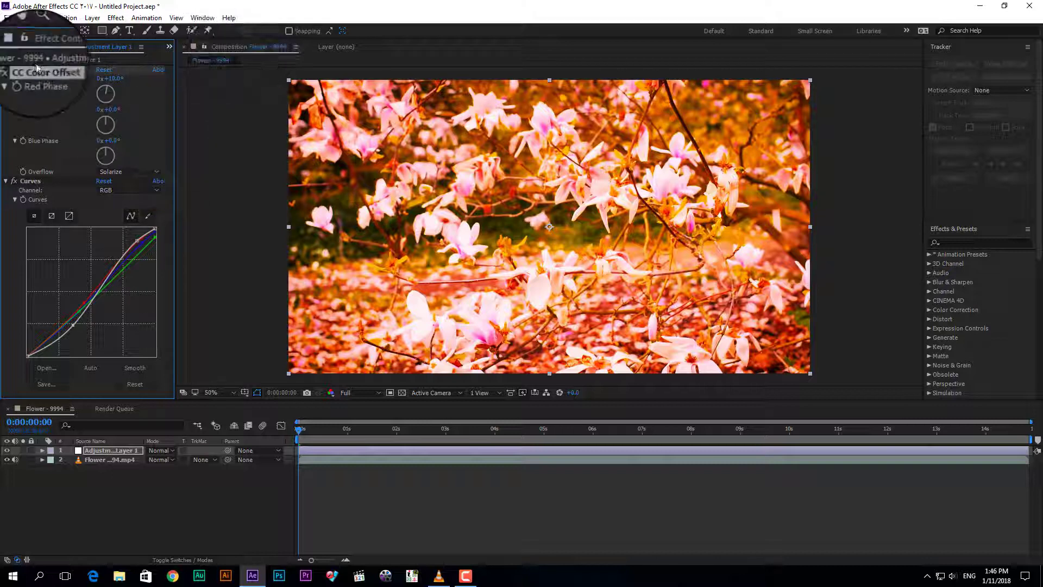
# Step: Add a new black solid layer named 'gradient' at the top of the composition
pyautogui.rightClick(113, 497)
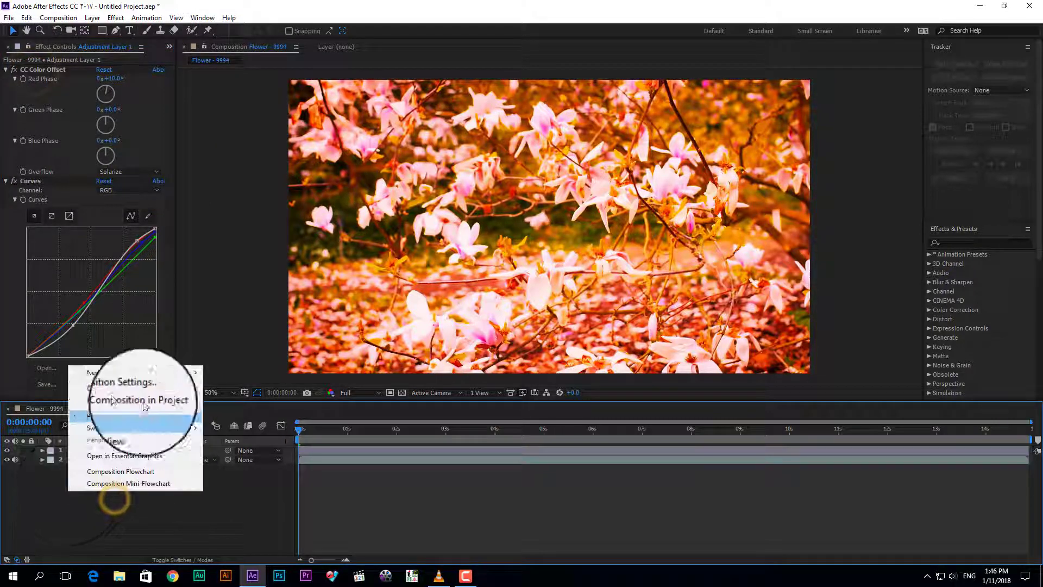
pyautogui.moveTo(123, 375)
pyautogui.click(269, 396)
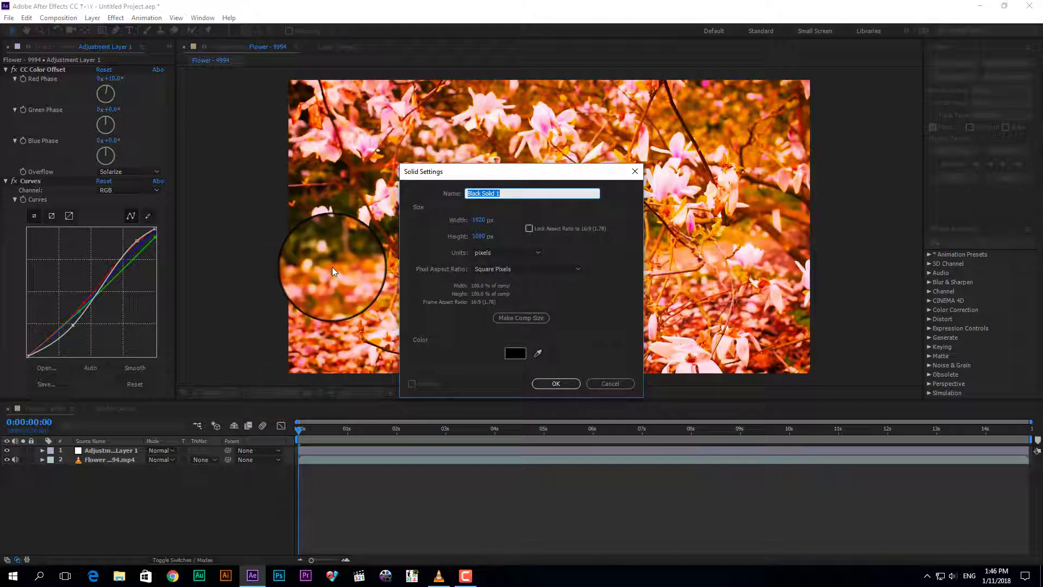
pyautogui.write('gradient')
pyautogui.press('Return')
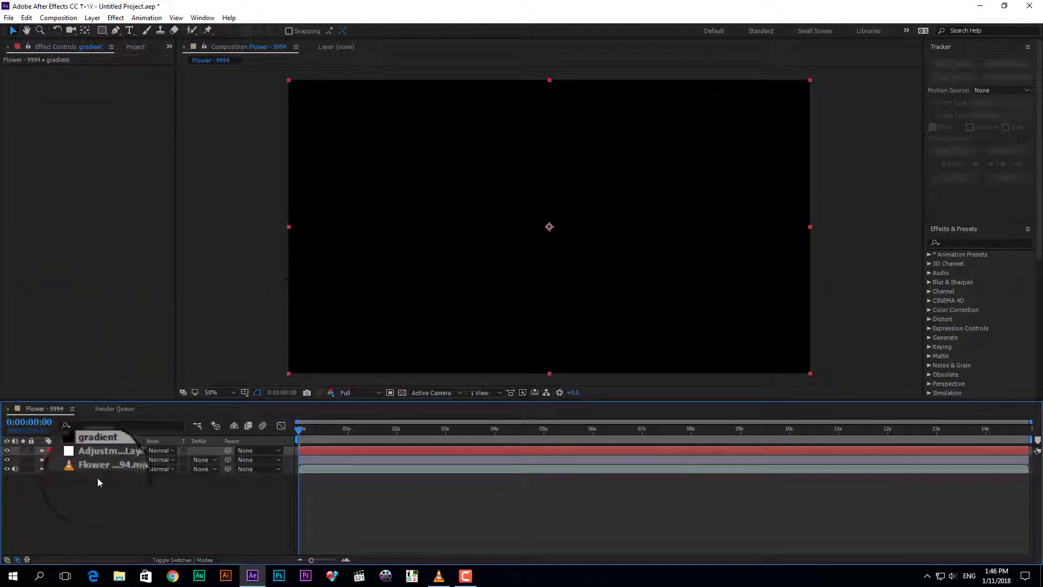
# Step: Search Effects & Presets for 'gradien' and try dragging Gradient Wipe into the timeline
pyautogui.click(986, 242)
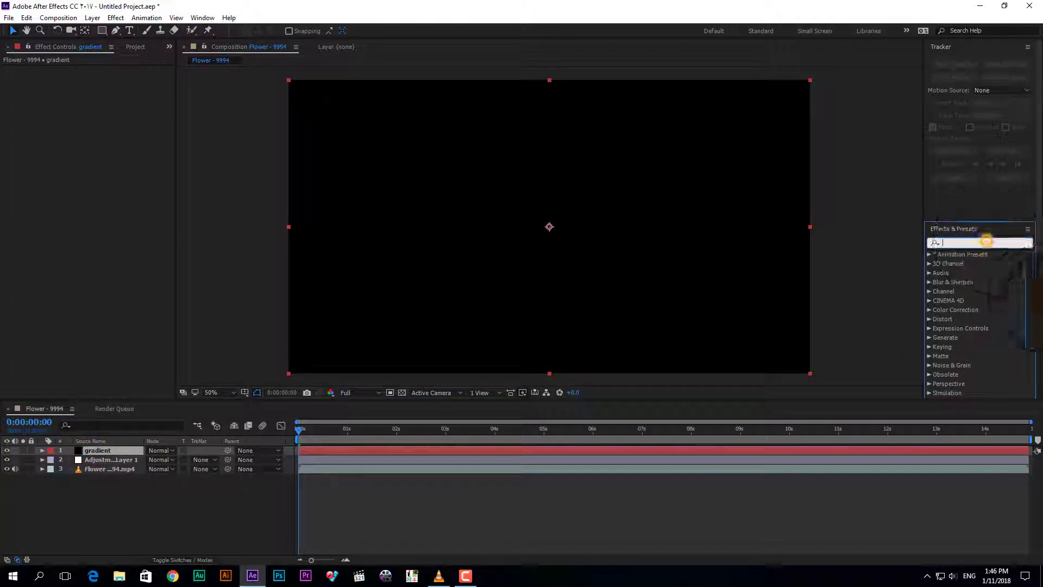
pyautogui.write('warp')
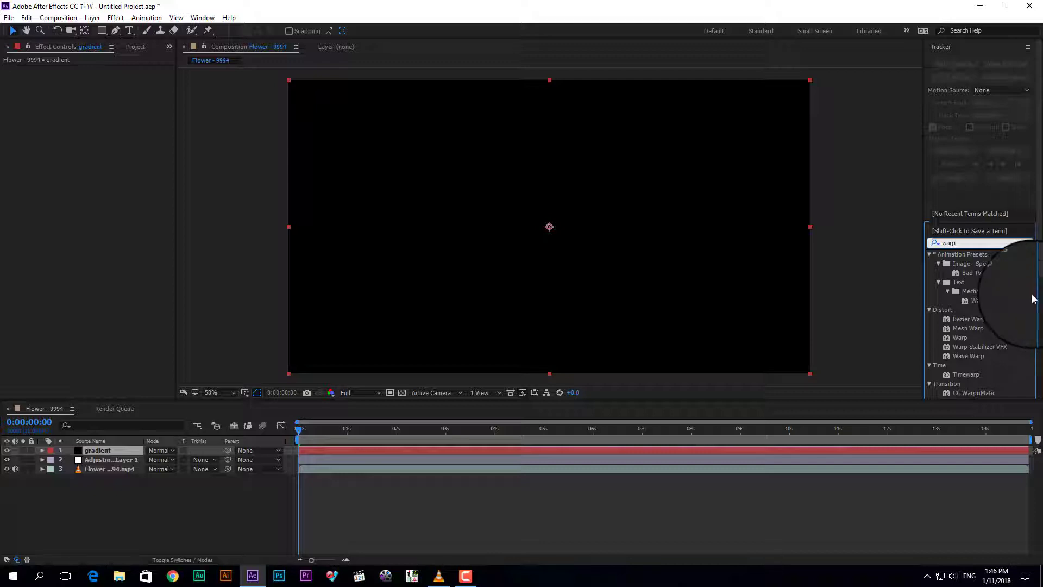
pyautogui.click(969, 354)
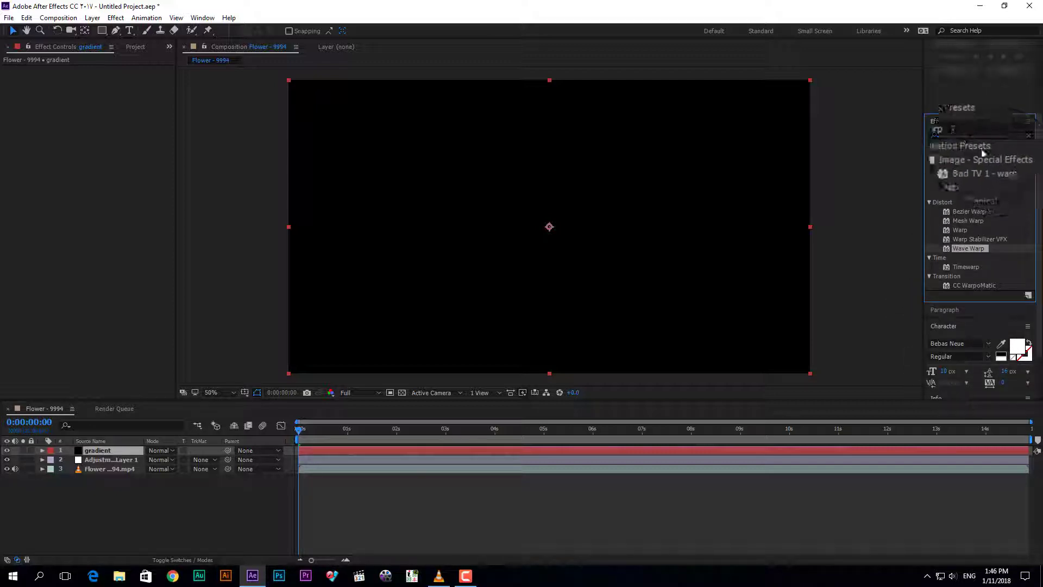
pyautogui.doubleClick(939, 136)
pyautogui.write('gra')
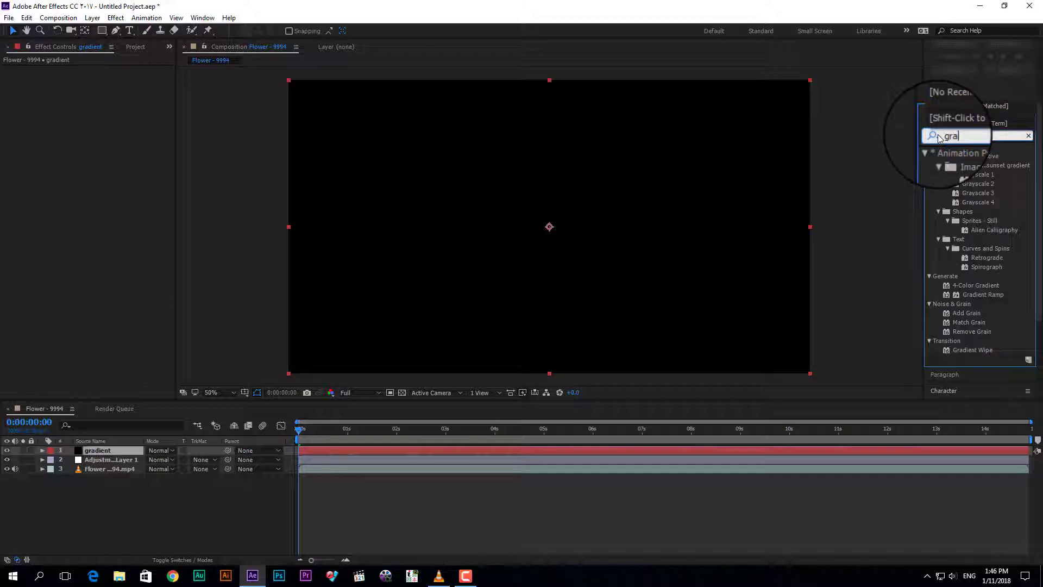
pyautogui.write('dien')
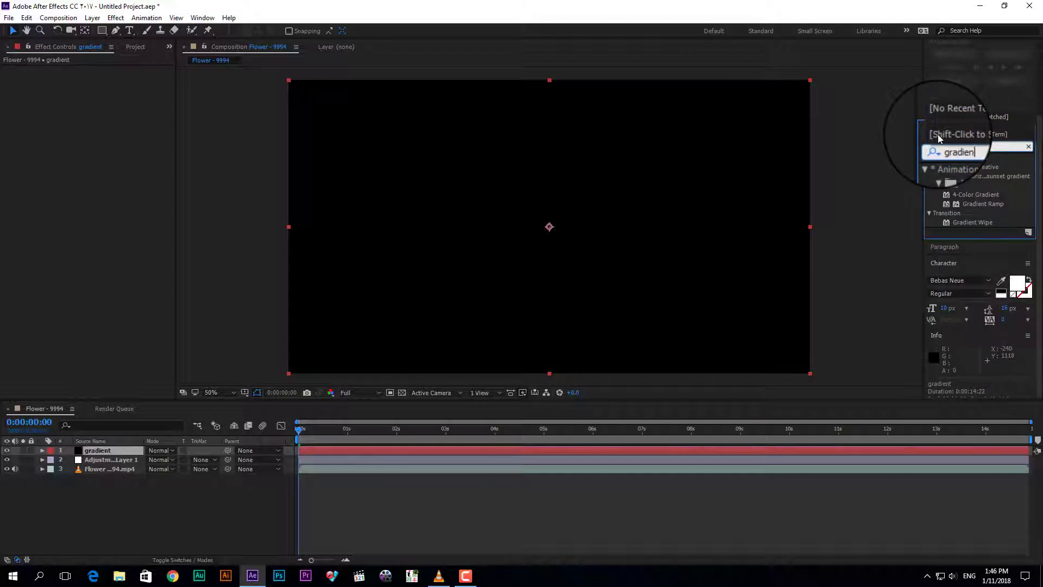
pyautogui.moveTo(976, 221)
pyautogui.mouseDown()
pyautogui.moveTo(409, 395)
pyautogui.moveTo(105, 461)
pyautogui.mouseUp()
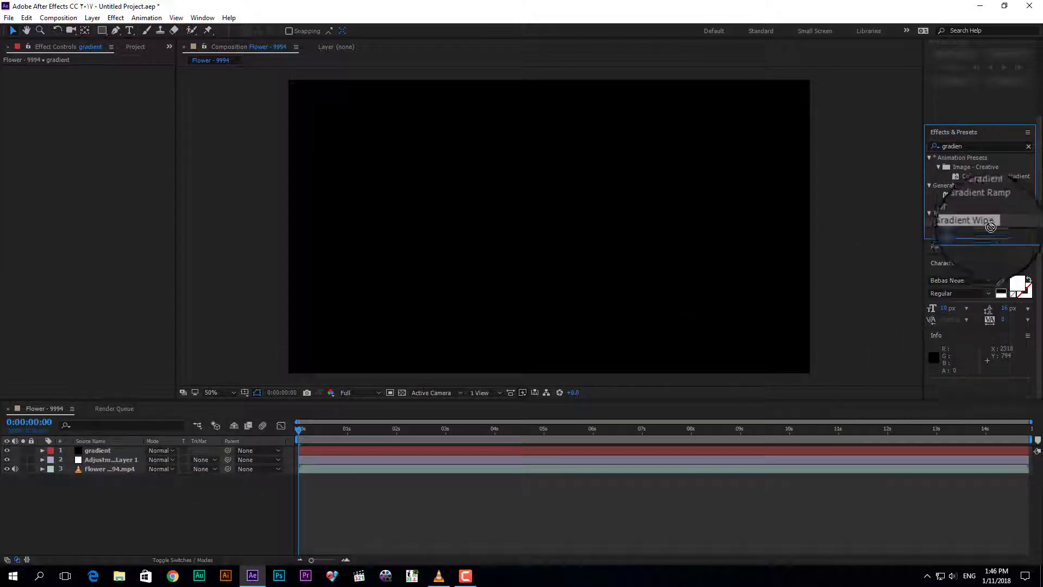
# Step: Apply Gradient Ramp to the gradient layer and move its start point to the composition centre
pyautogui.moveTo(976, 210)
pyautogui.mouseDown()
pyautogui.moveTo(120, 461)
pyautogui.moveTo(117, 450)
pyautogui.mouseUp()
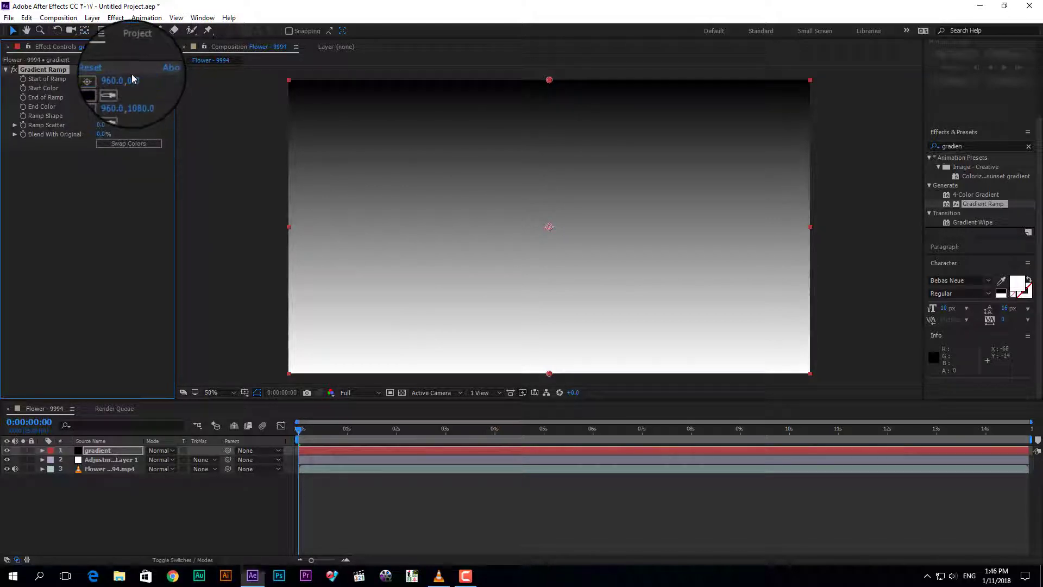
pyautogui.moveTo(132, 79); pyautogui.dragTo(139, 79)
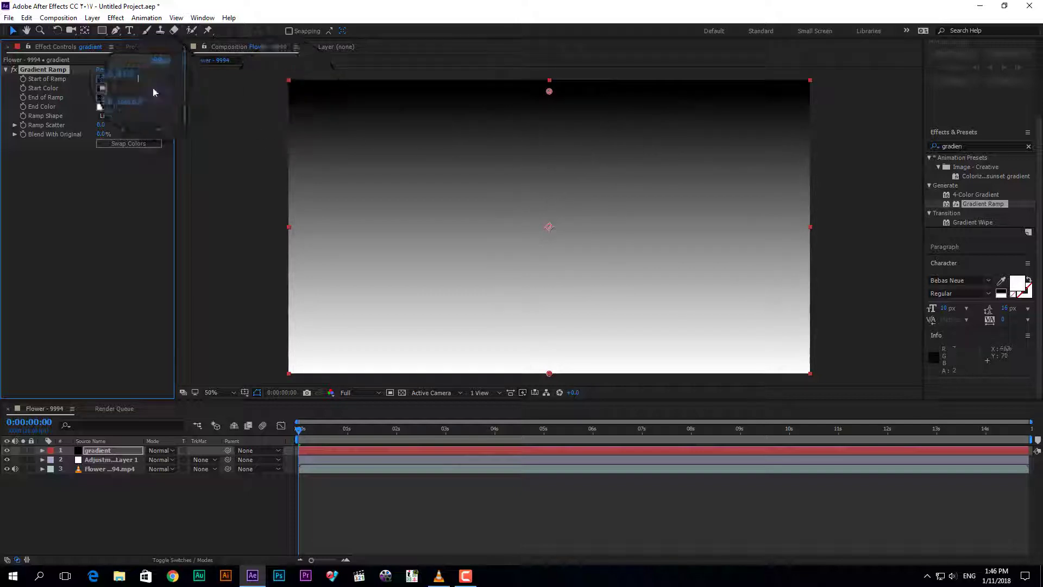
pyautogui.moveTo(123, 77); pyautogui.dragTo(382, 93)
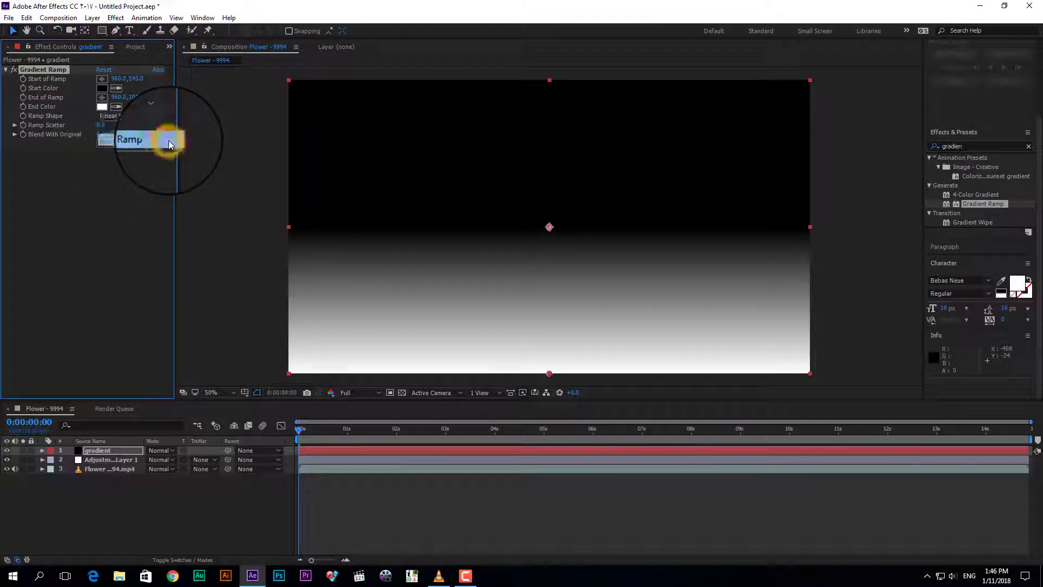
# Step: Make the ramp radial with swapped colours (white centre) and End of Ramp at 960.0,2500.0
pyautogui.click(170, 144)
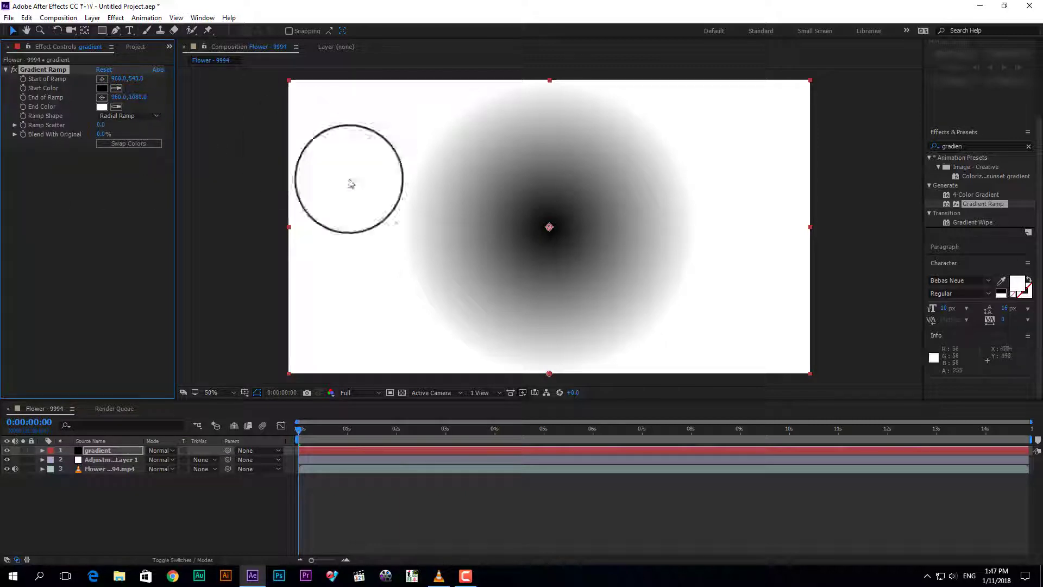
pyautogui.click(127, 142)
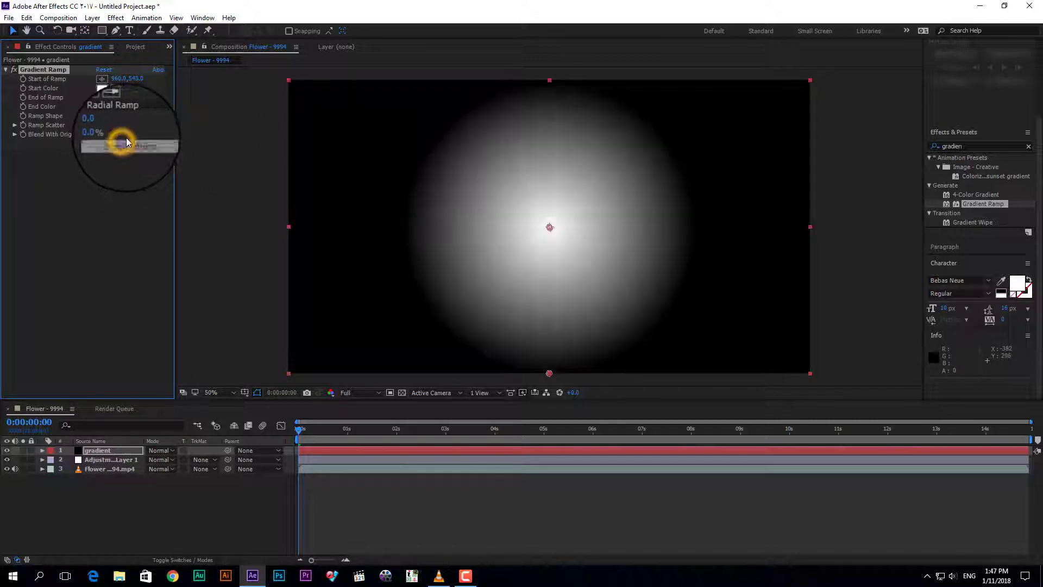
pyautogui.moveTo(136, 97); pyautogui.dragTo(424, 98)
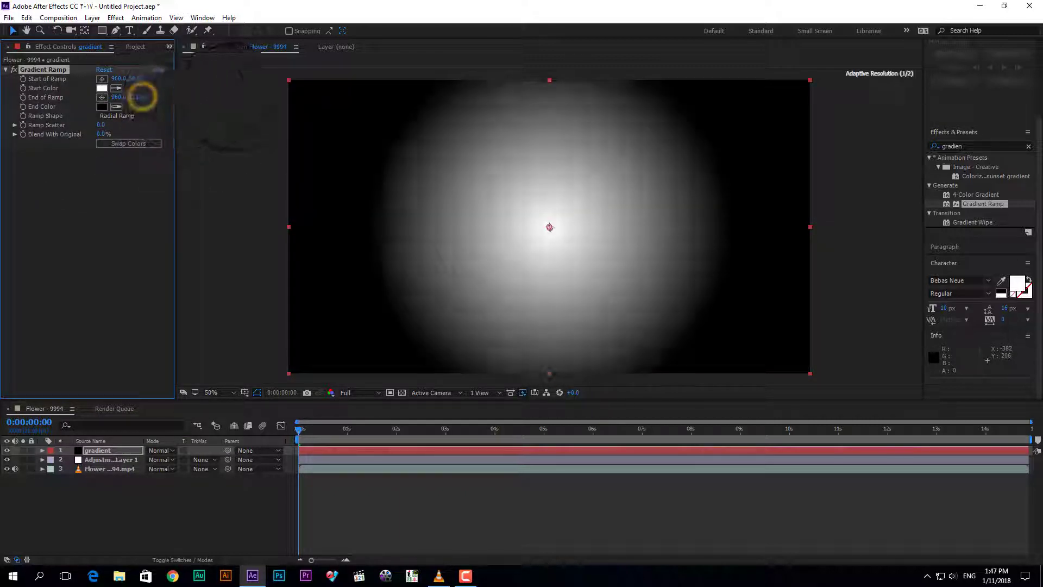
pyautogui.click(137, 97)
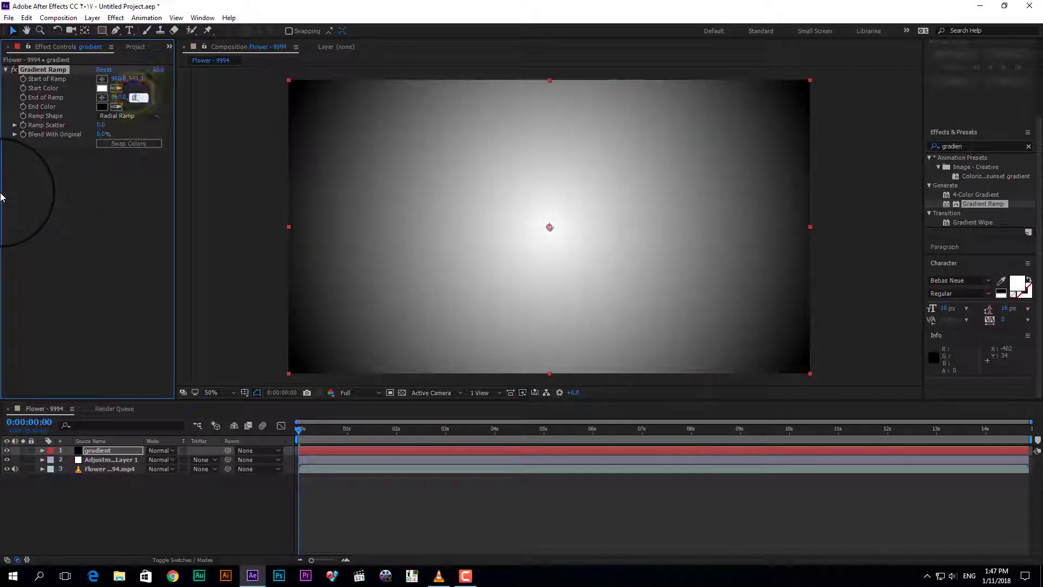
pyautogui.write('2500')
pyautogui.press('Return')
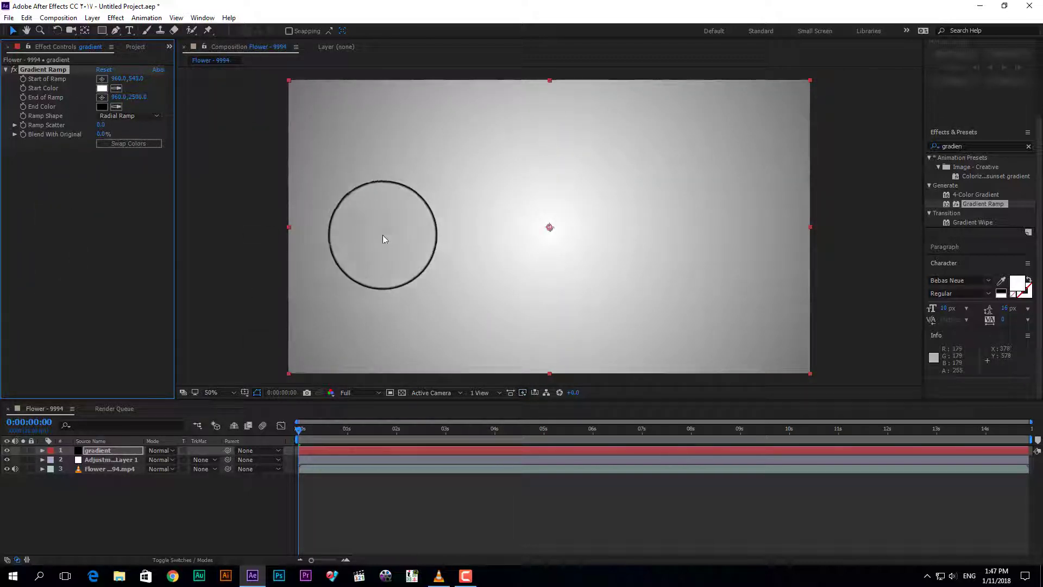
# Step: Set the gradient layer's blend mode to Multiply
pyautogui.click(173, 454)
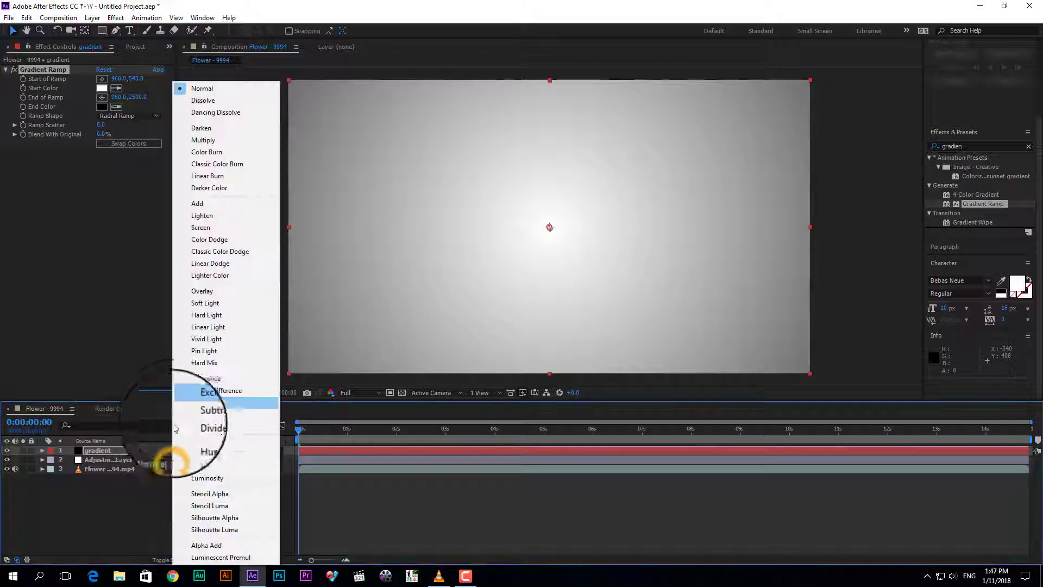
pyautogui.click(216, 144)
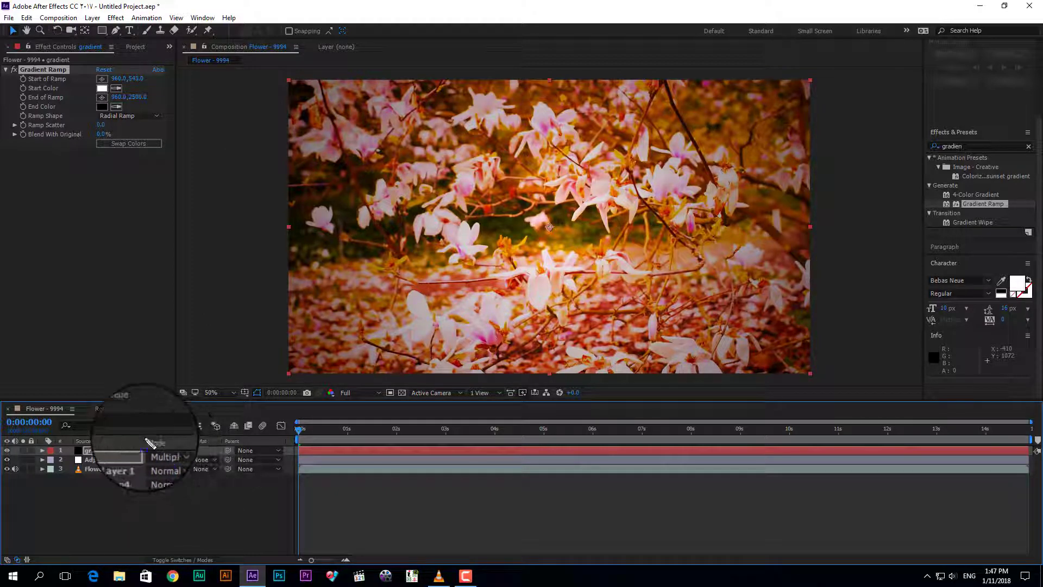
pyautogui.click(174, 452)
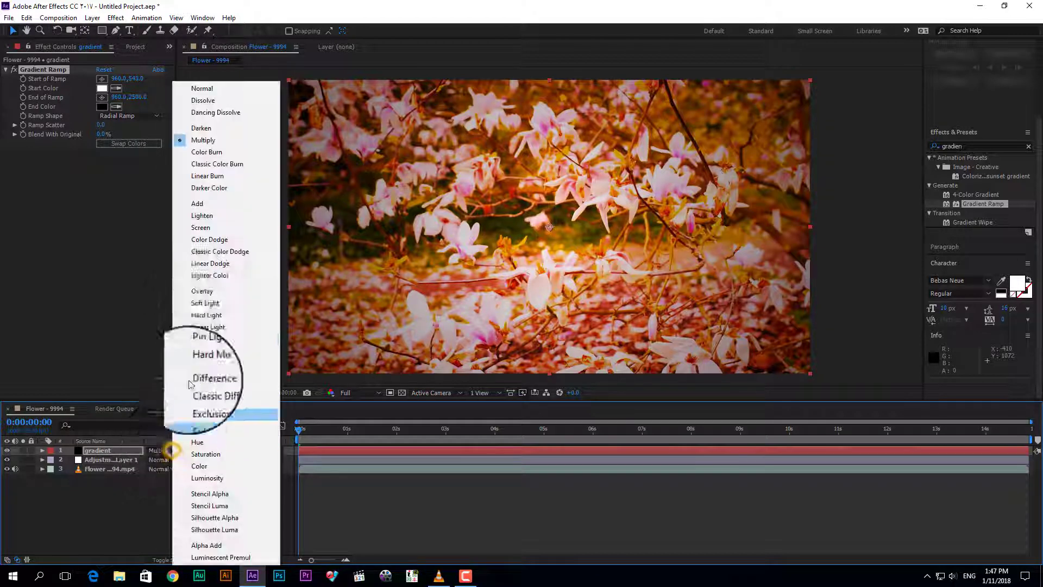
pyautogui.click(217, 142)
pyautogui.click(166, 450)
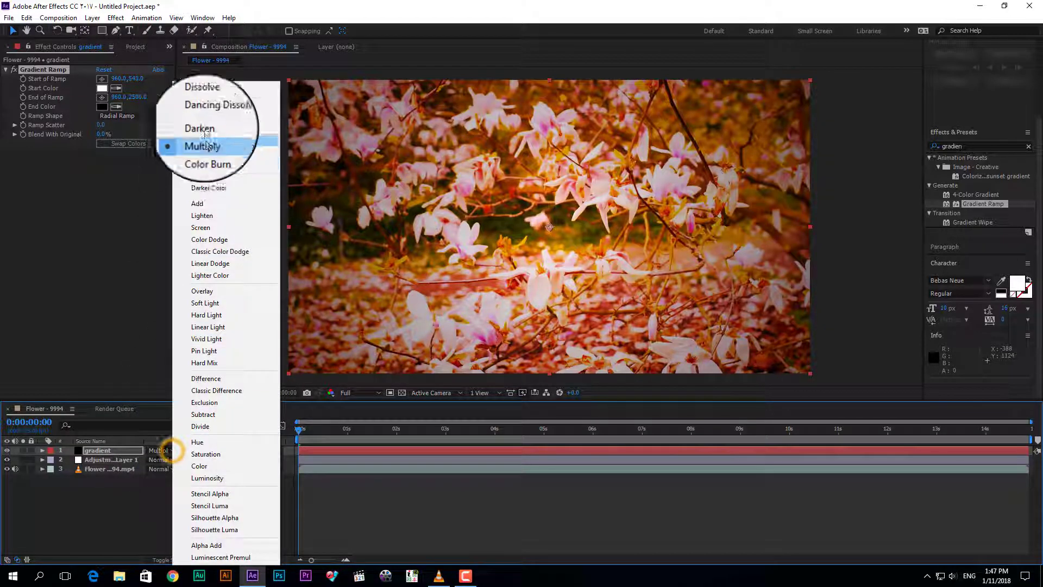
pyautogui.click(206, 141)
# Step: Compare Color Burn, Screen, Add and Lighten blend modes on the gradient layer
pyautogui.click(174, 451)
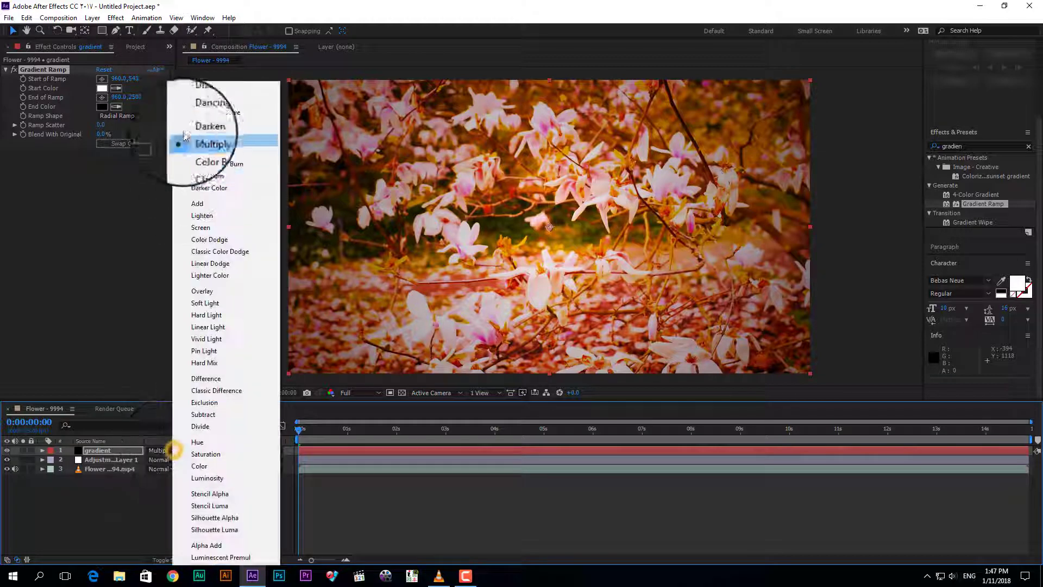
pyautogui.click(206, 153)
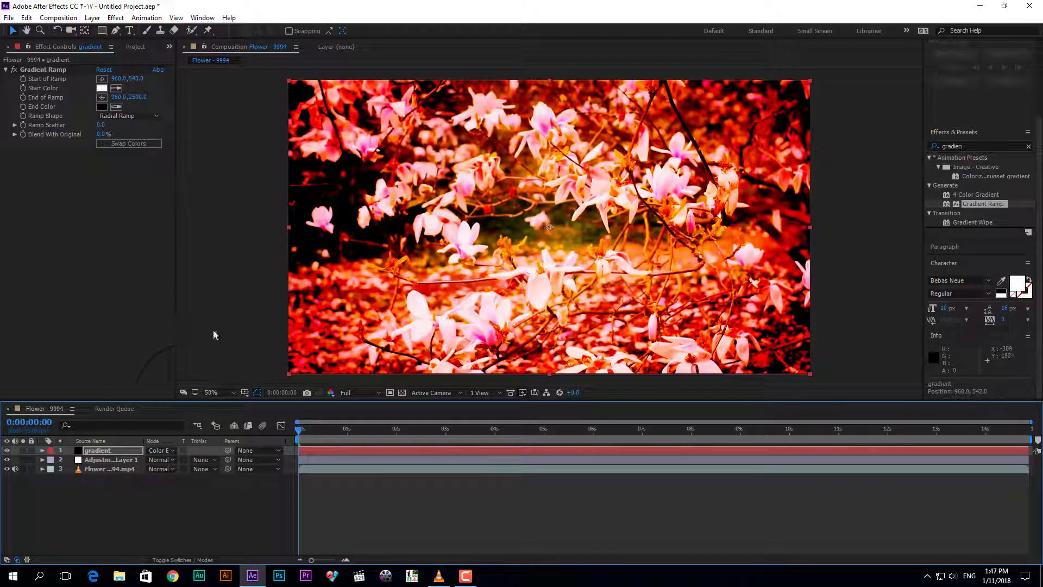
pyautogui.click(172, 450)
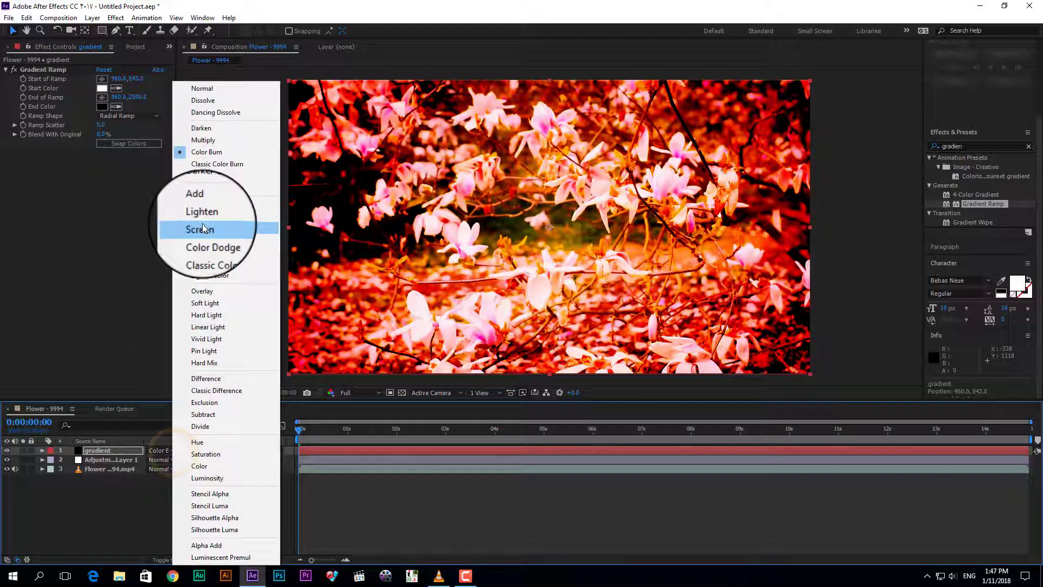
pyautogui.click(202, 225)
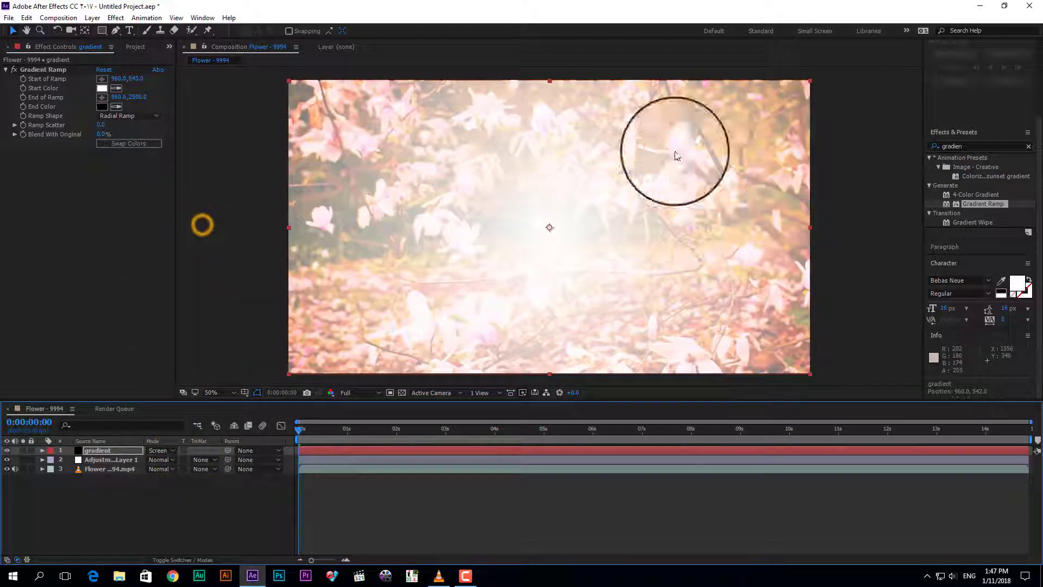
pyautogui.click(173, 451)
pyautogui.click(219, 201)
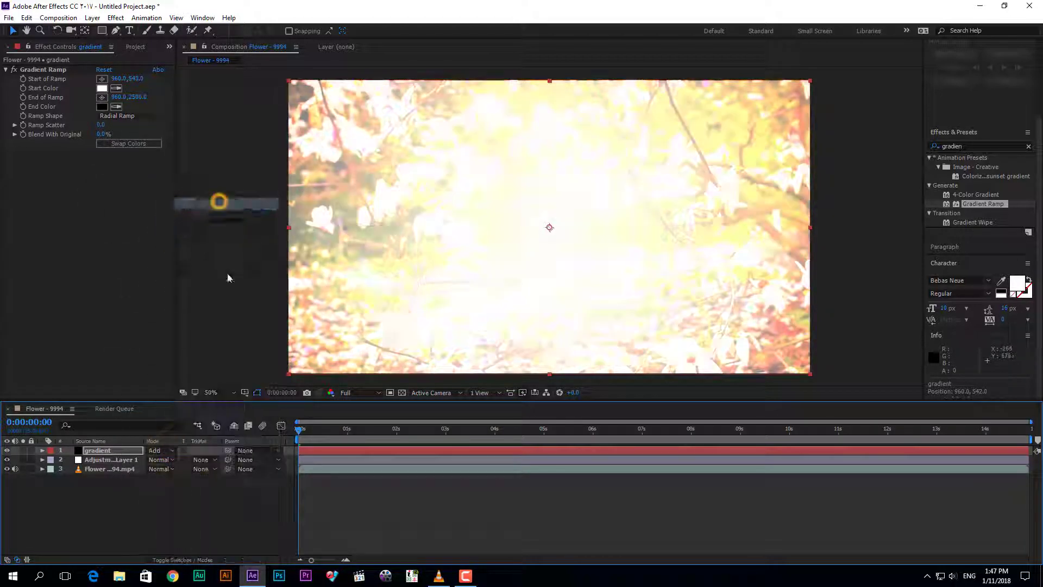
pyautogui.click(172, 451)
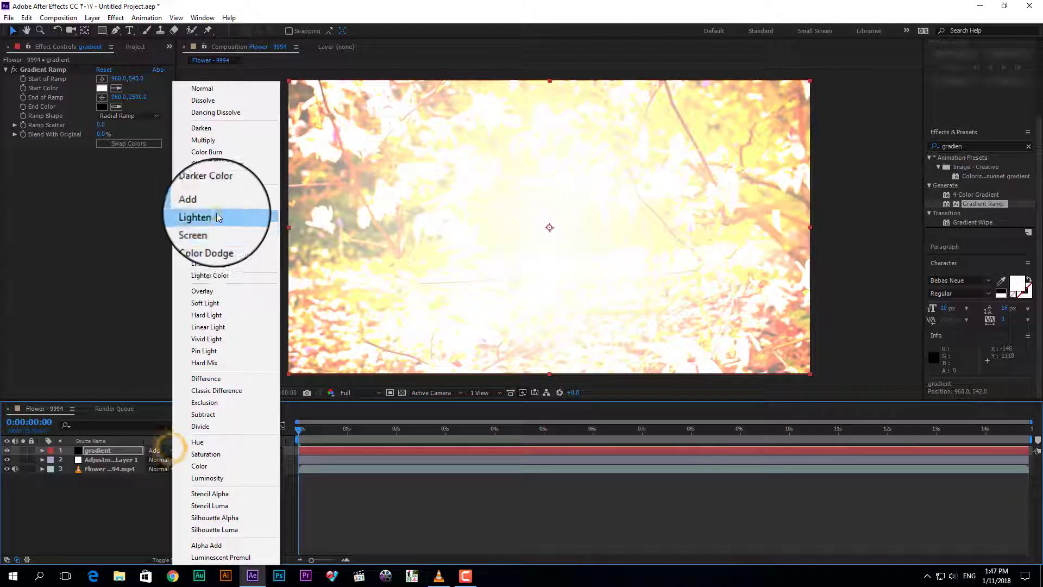
pyautogui.click(216, 213)
# Step: Try Overlay and Soft Light, then return the gradient layer to Multiply
pyautogui.click(172, 451)
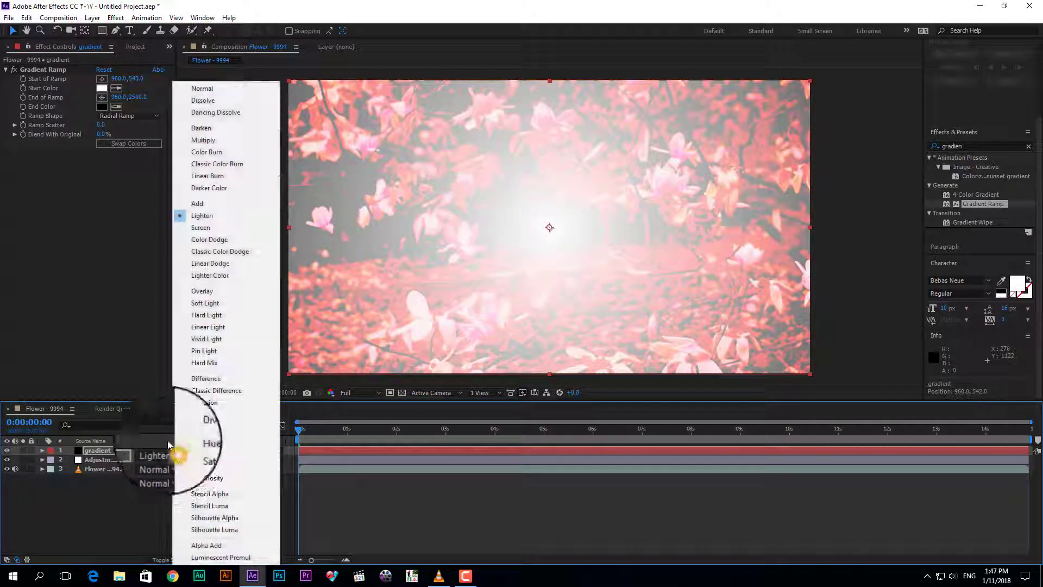
pyautogui.click(215, 292)
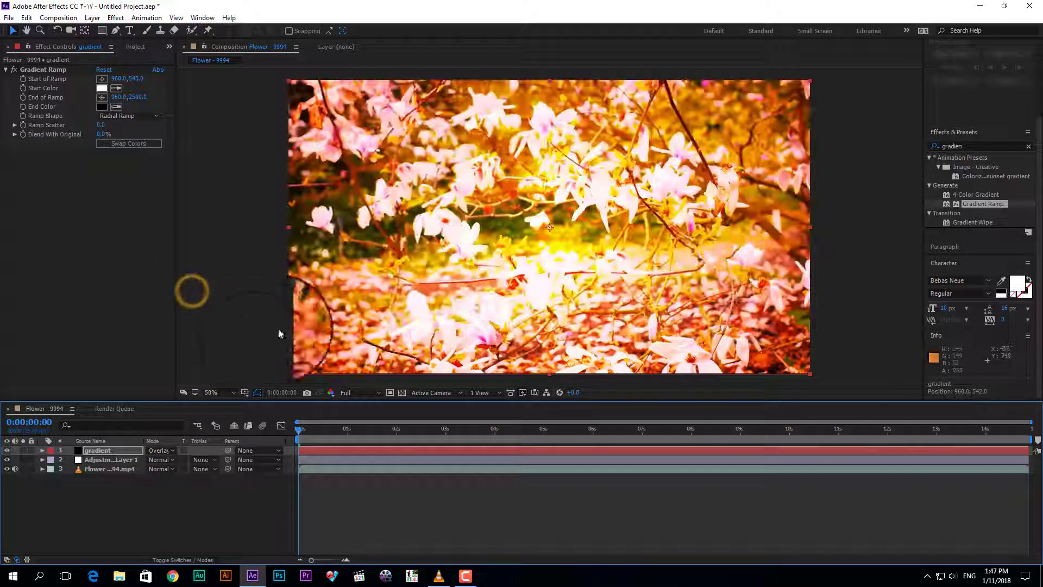
pyautogui.click(173, 451)
pyautogui.click(213, 303)
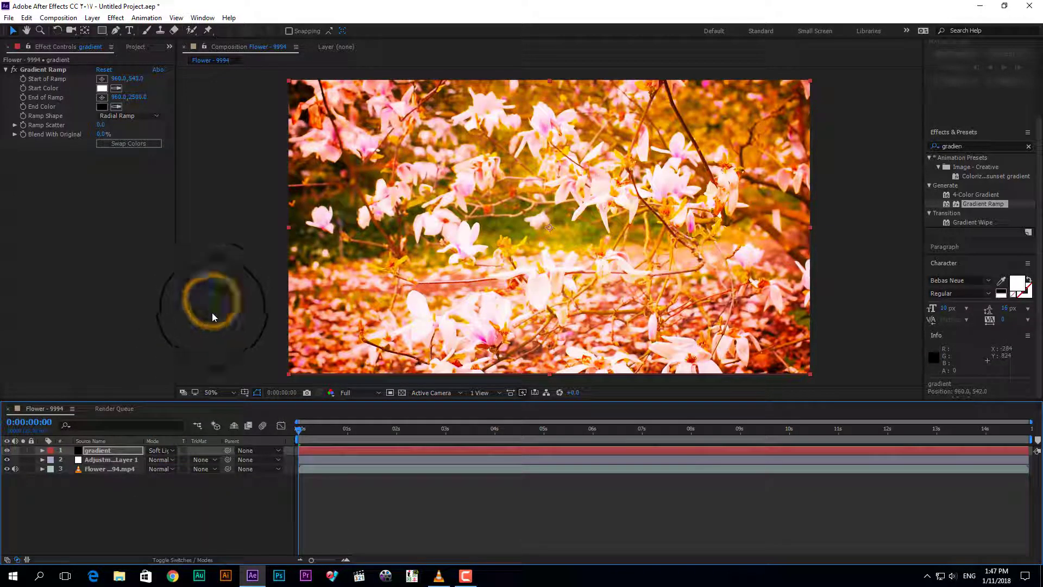
pyautogui.click(172, 450)
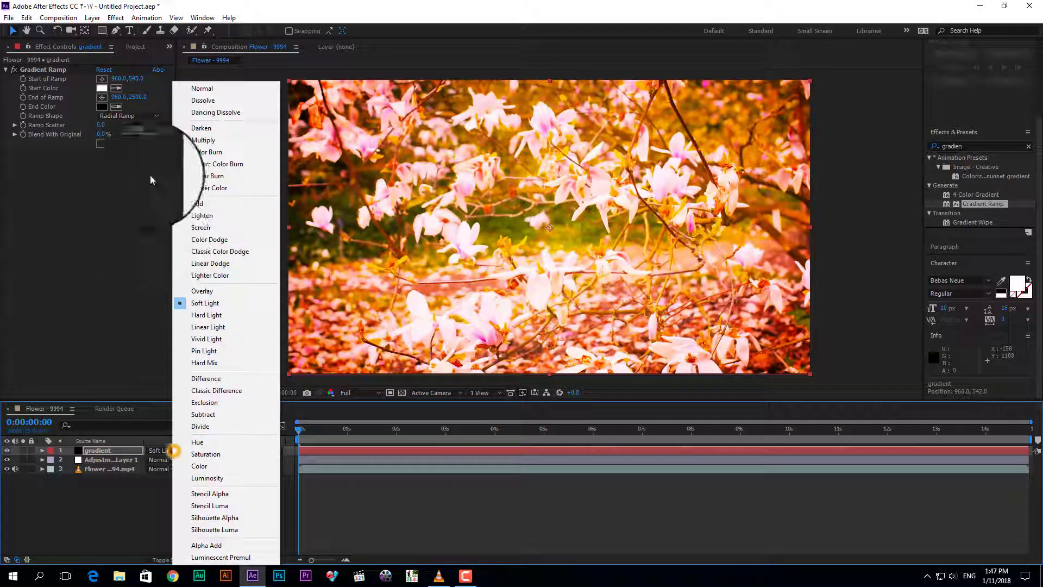
pyautogui.click(257, 146)
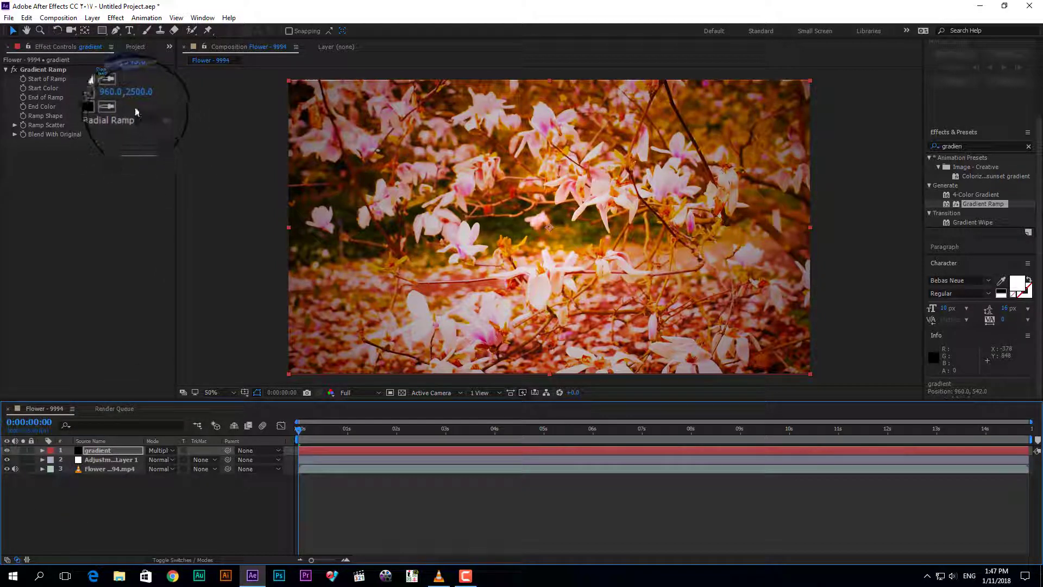
# Step: Move the End of Ramp to 960.0,3000.0 for a softer vignette, then deselect the layer
pyautogui.moveTo(139, 102); pyautogui.dragTo(153, 108)
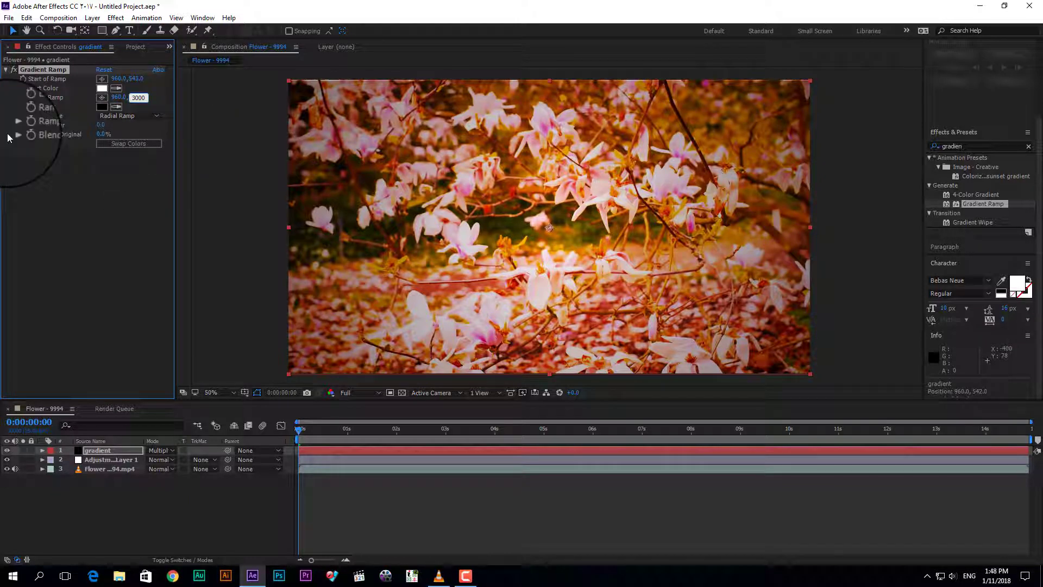
pyautogui.press('Return')
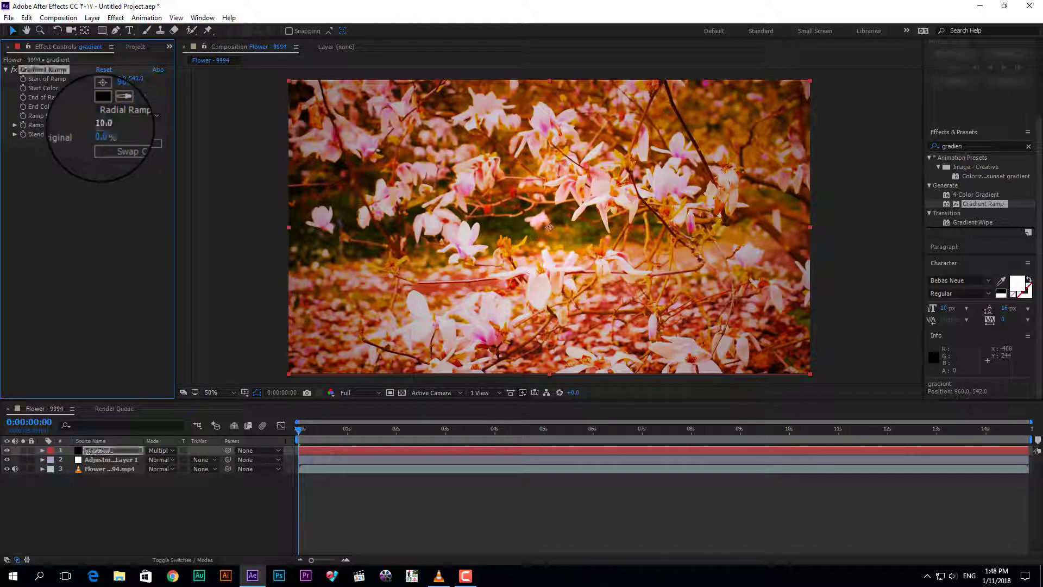
pyautogui.click(168, 523)
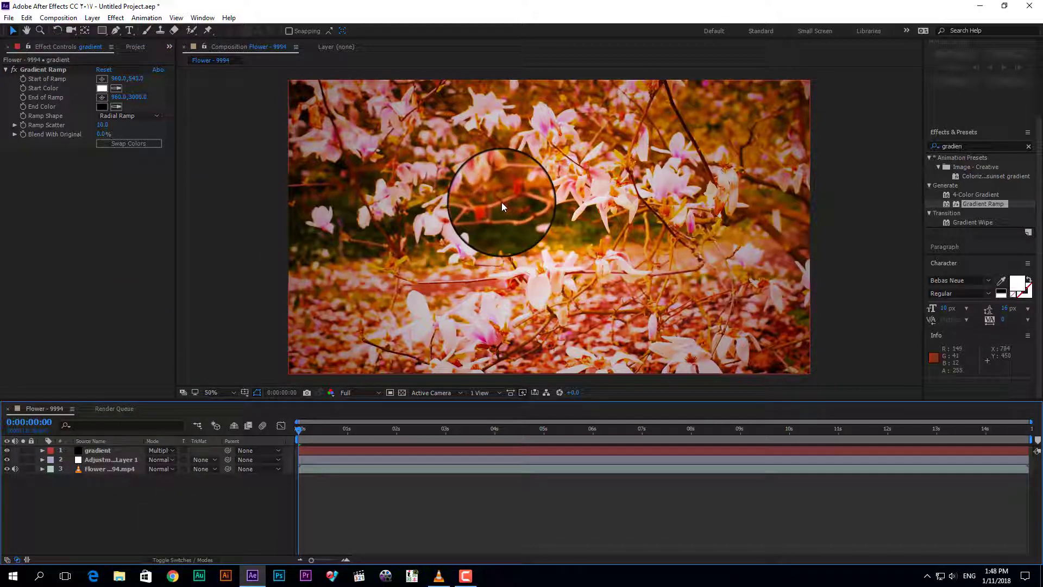